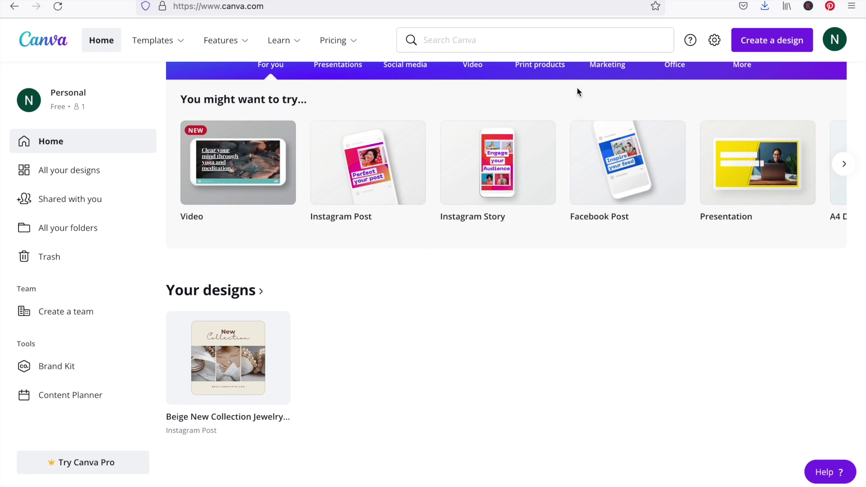
- Search for Instagram Story and open the matching template collection
left_click(571, 39)
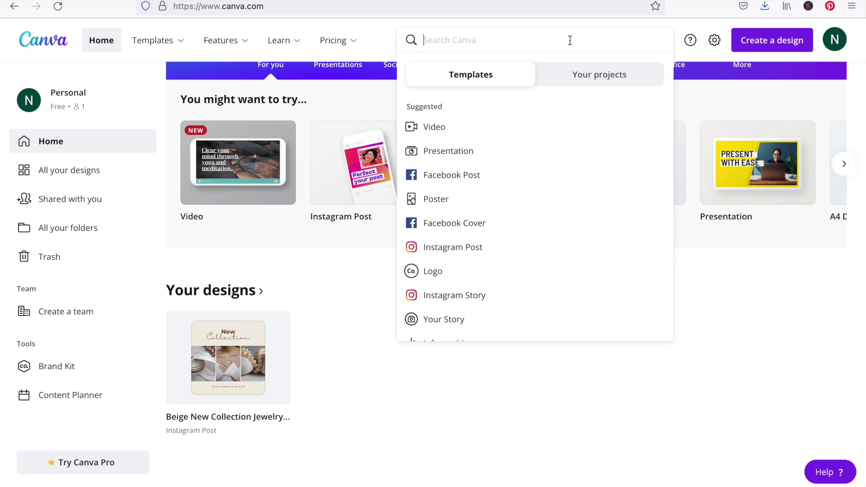
type("INSTAGRAM STORY")
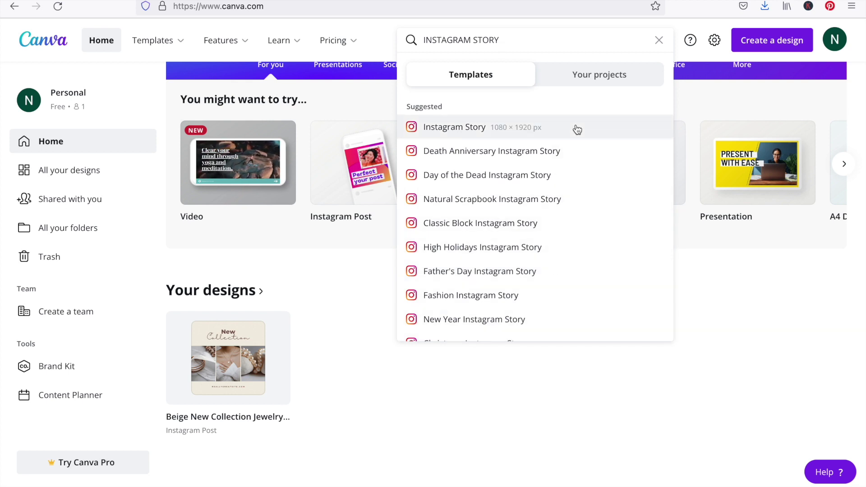
left_click(519, 139)
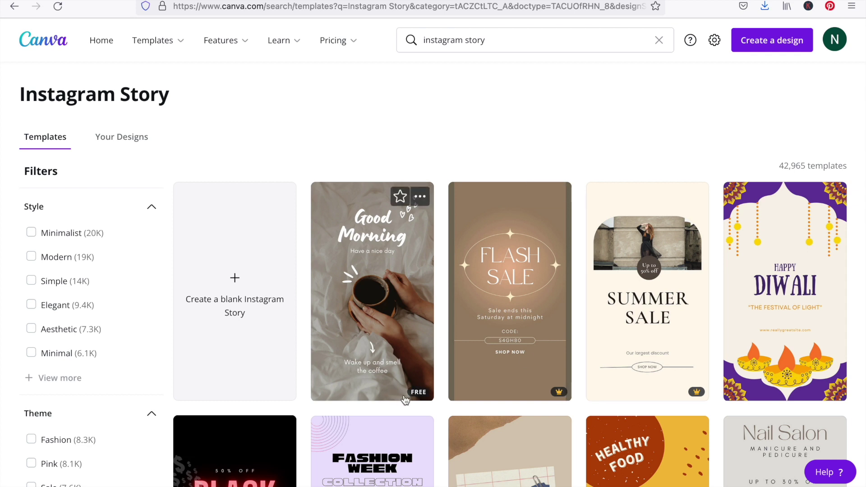
- Open the free Good Morning coffee story template for editing and dismiss the sticker comment tip
left_click(420, 306)
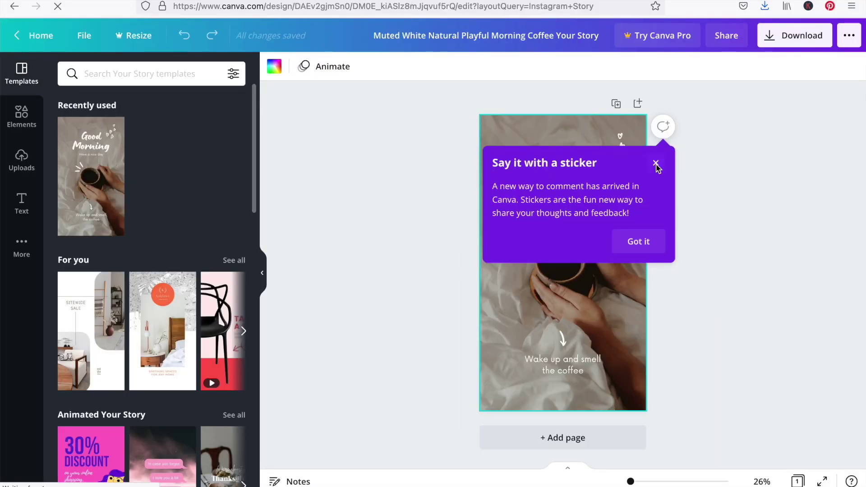
left_click(657, 172)
left_click(722, 182)
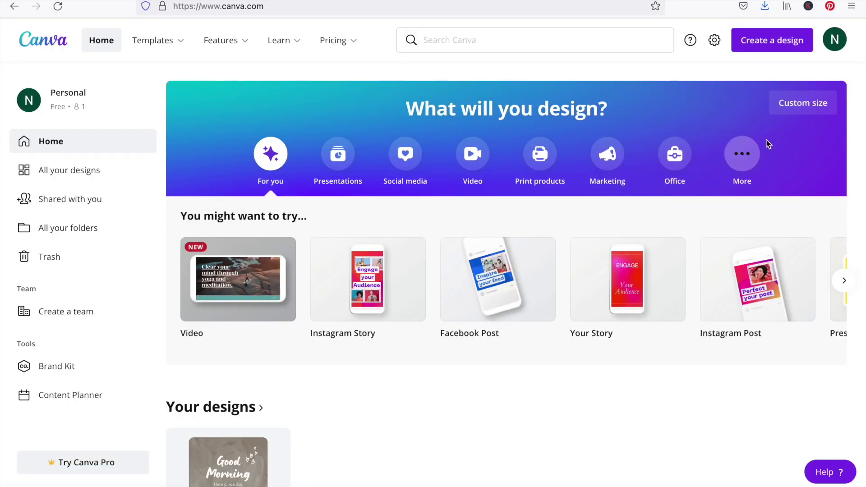
- Create a new custom-size design 8.5 in wide and 11 in high
left_click(772, 49)
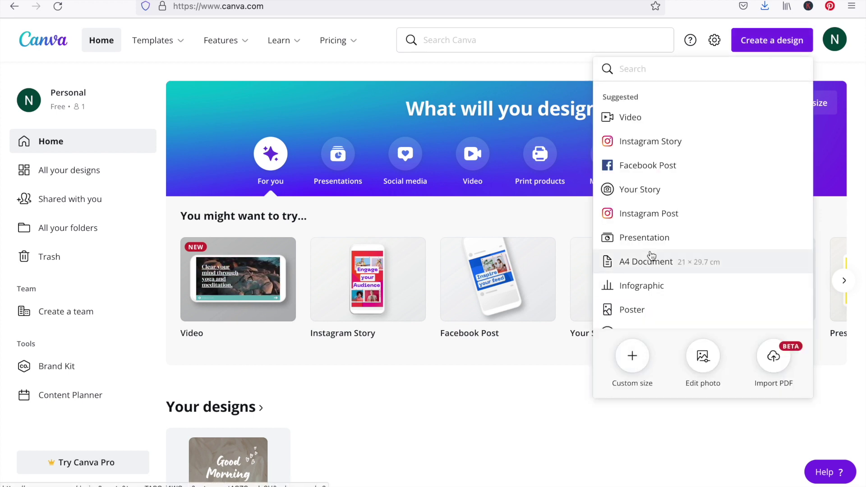
scroll(652, 258, "down", 3)
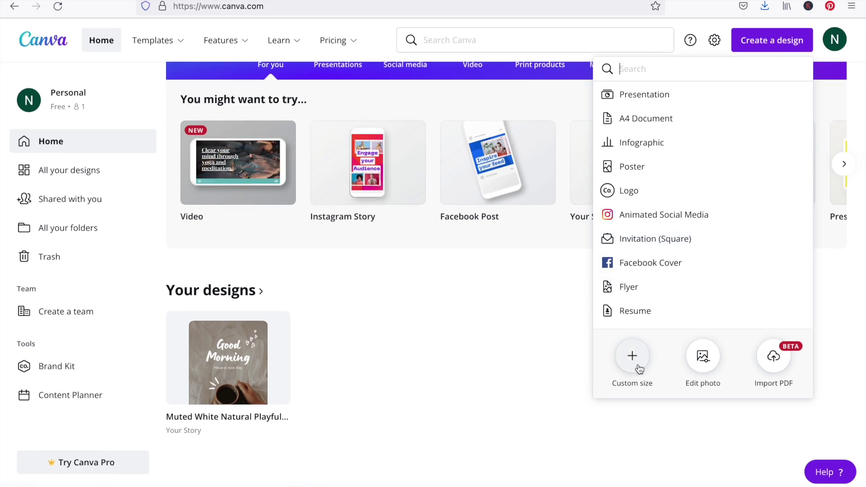
left_click(639, 369)
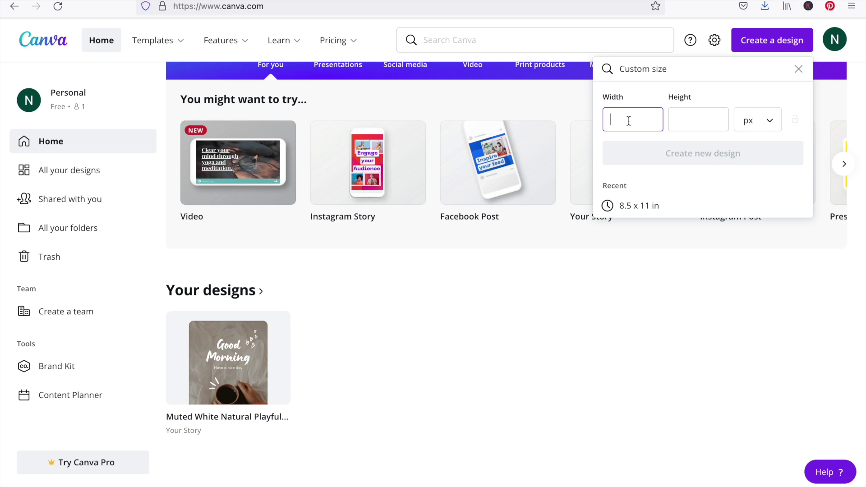
type("8.5")
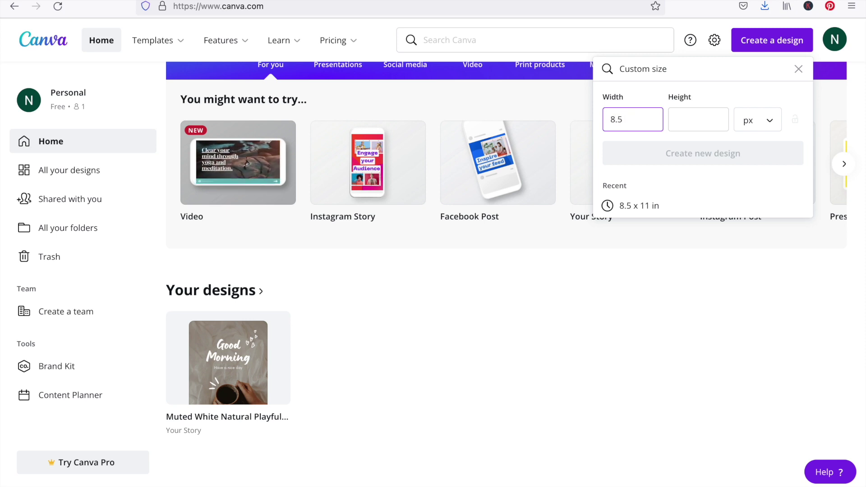
left_click(762, 125)
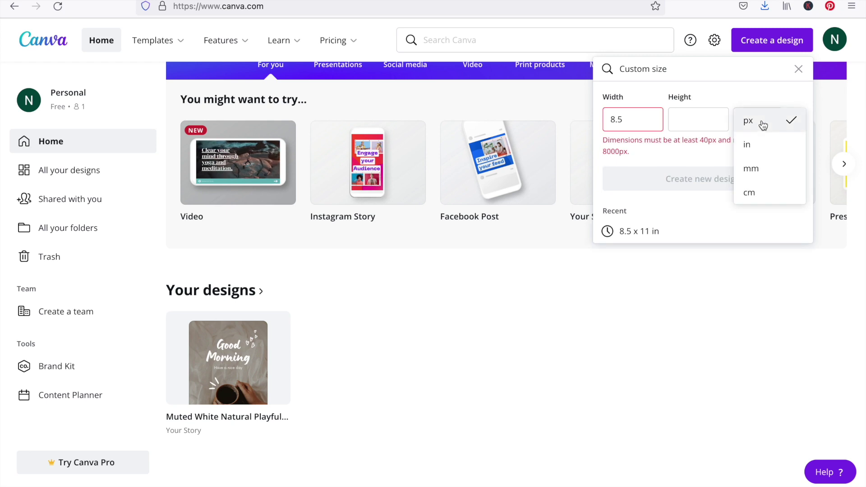
left_click(764, 149)
double_click(645, 118)
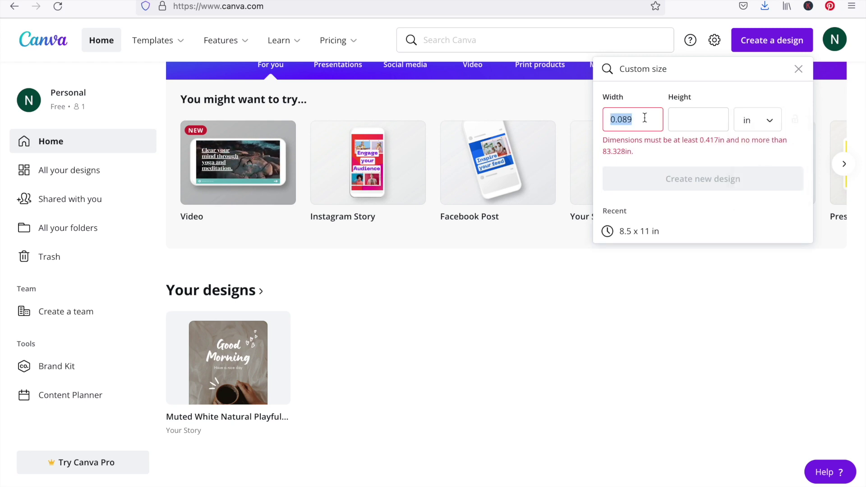
type("8.5")
key("Tab")
type("11")
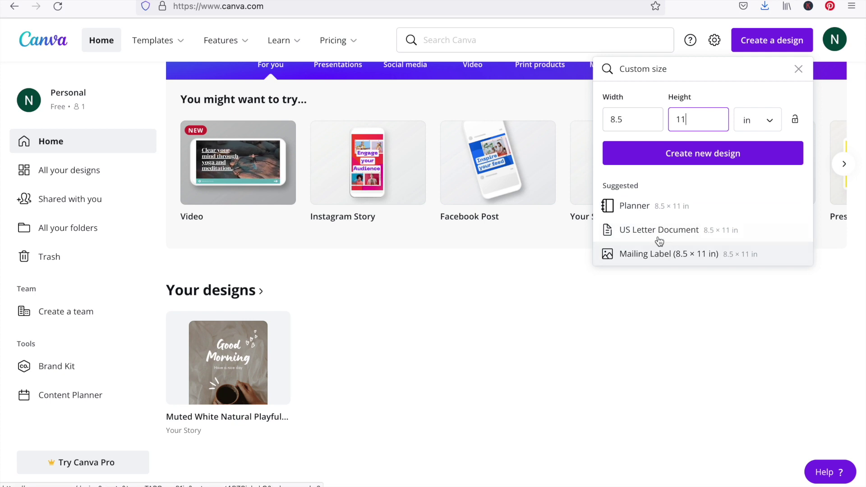
left_click(731, 156)
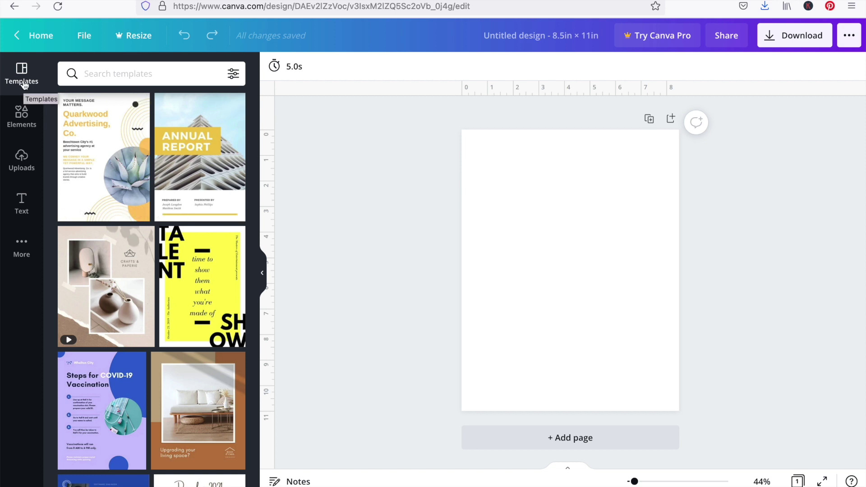
- Browse the suggested templates and search them for "daily planner"
scroll(124, 270, "down", 5)
scroll(124, 270, "down", 6)
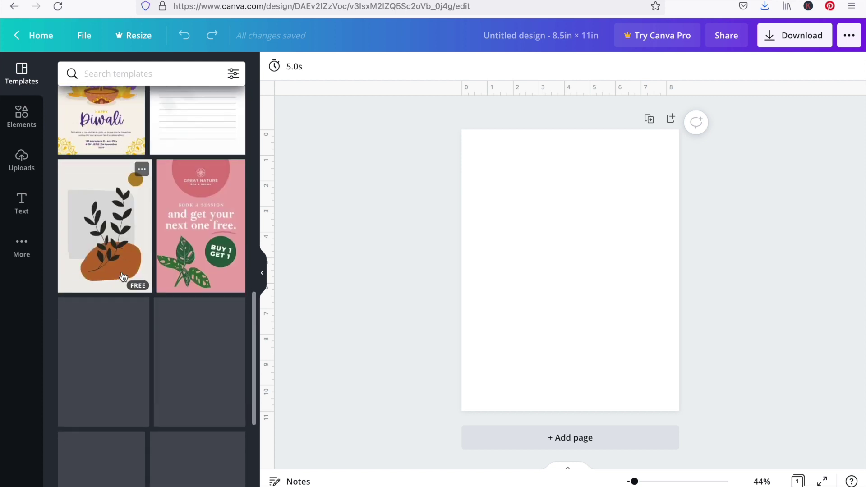
left_click(138, 73)
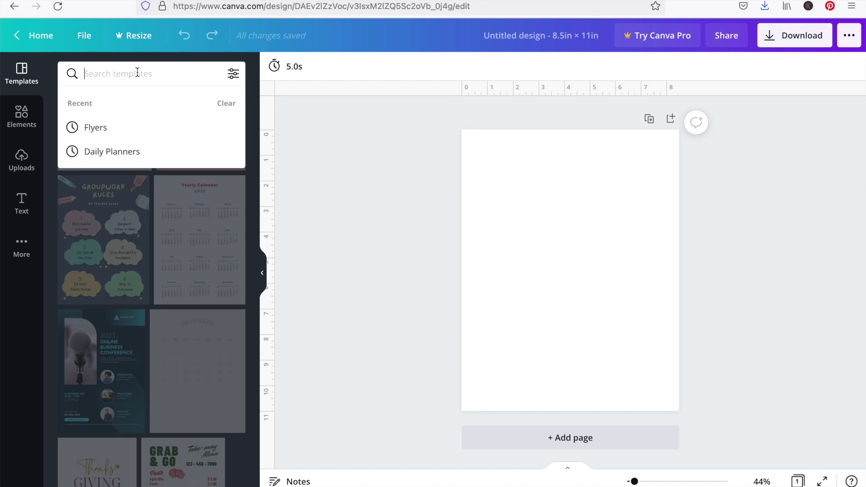
type("DAILY PLA")
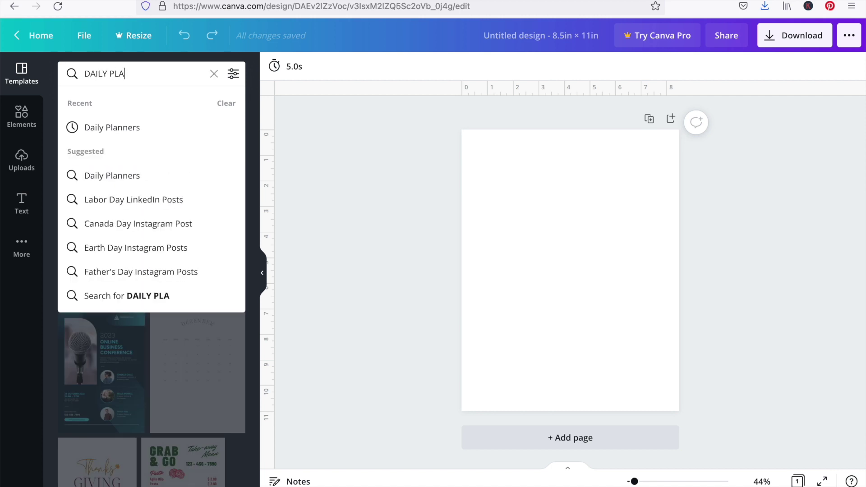
type("nne")
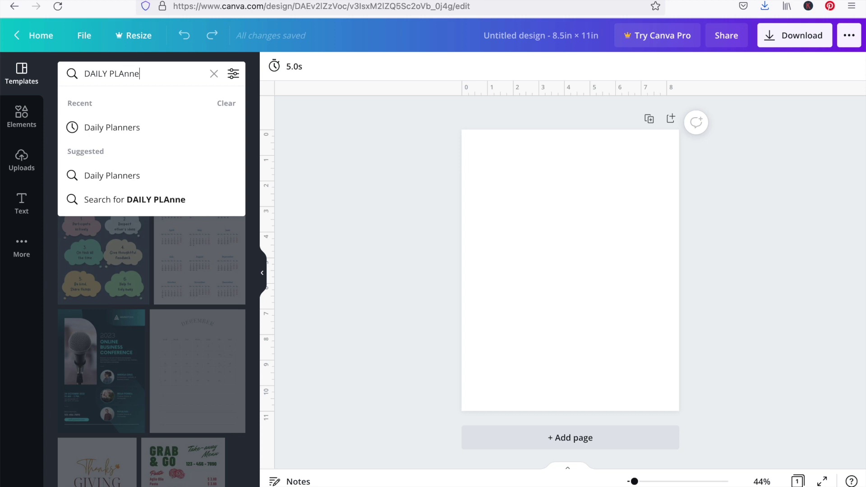
type("r")
key("Return")
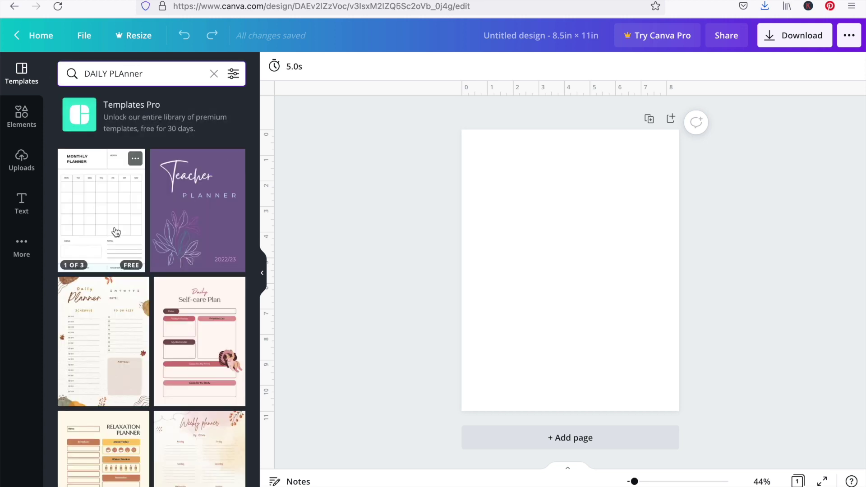
- Find the free Productivity Planner template in the results and apply it to the blank page
scroll(116, 232, "down", 10)
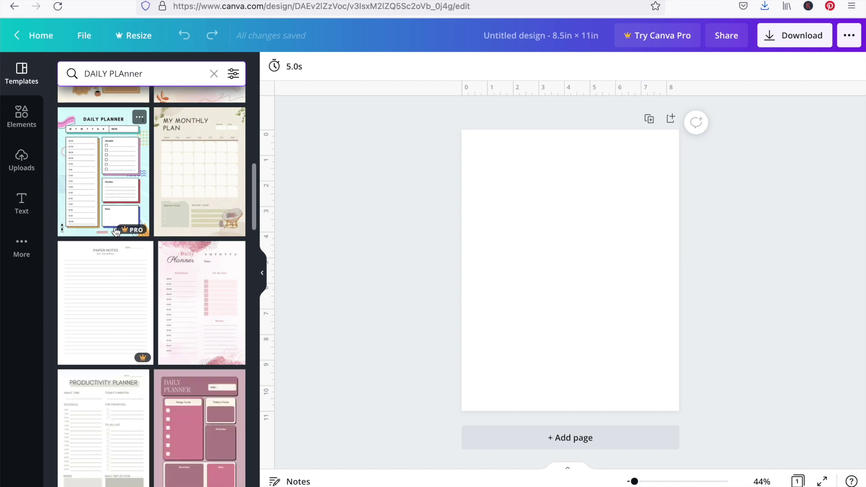
scroll(116, 232, "down", 6)
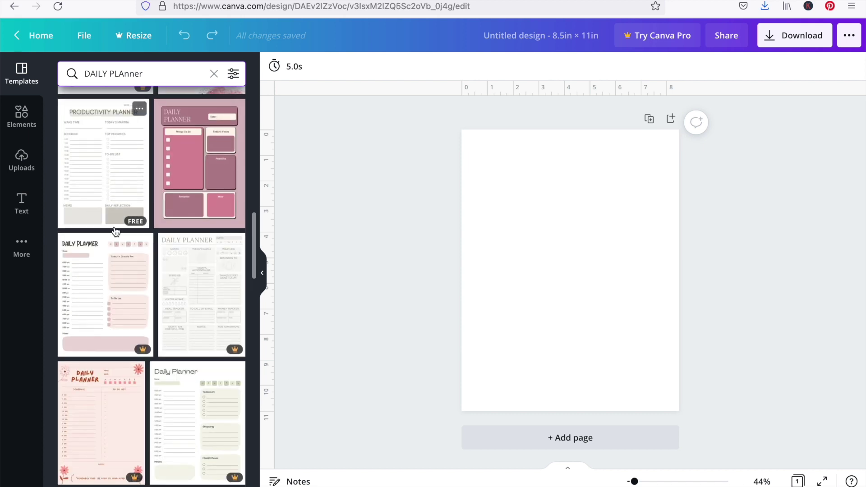
left_click(122, 157)
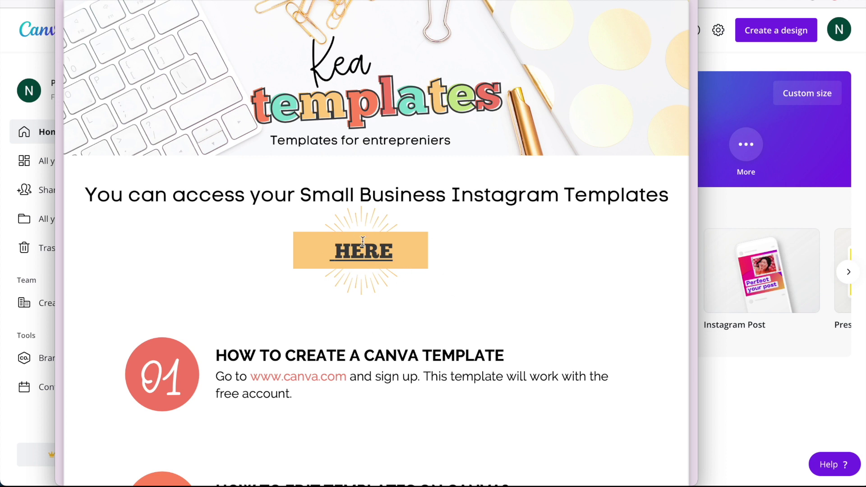
- Open the Small Business Instagram Templates through the document's HERE link, review all pages in a grid, and open page 1
left_click(361, 255)
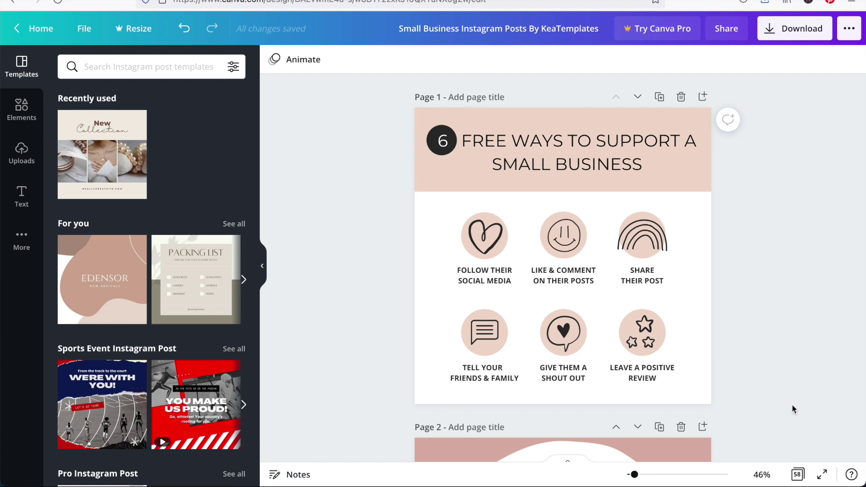
left_click(797, 478)
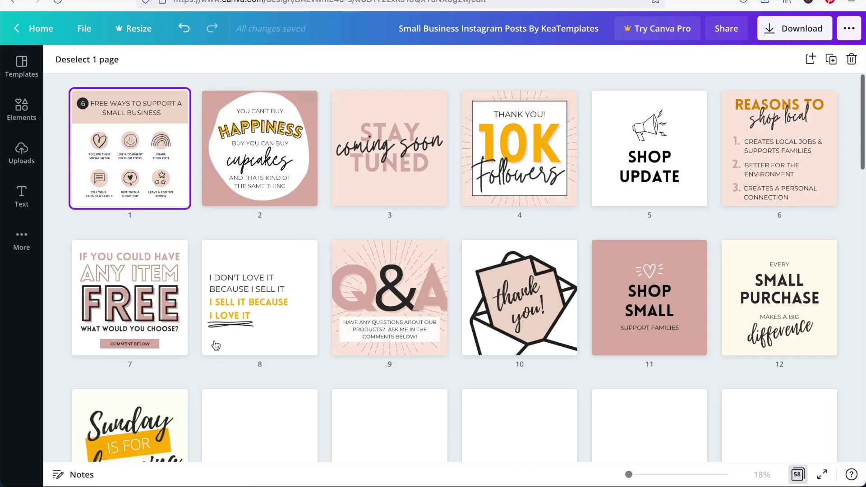
scroll(521, 379, "down", 20)
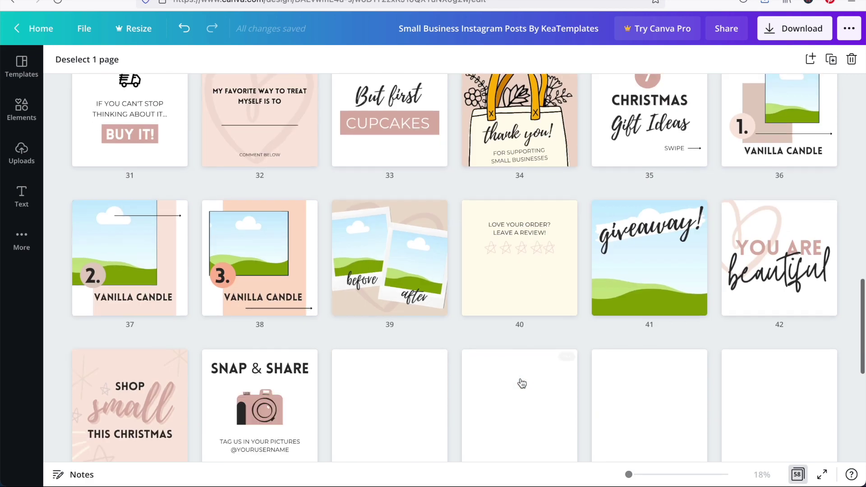
scroll(521, 382, "down", 5)
scroll(509, 370, "up", 20)
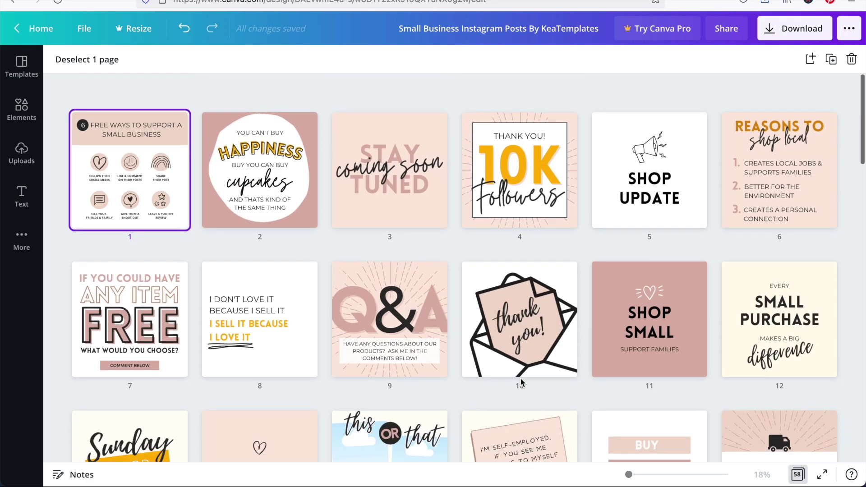
double_click(151, 150)
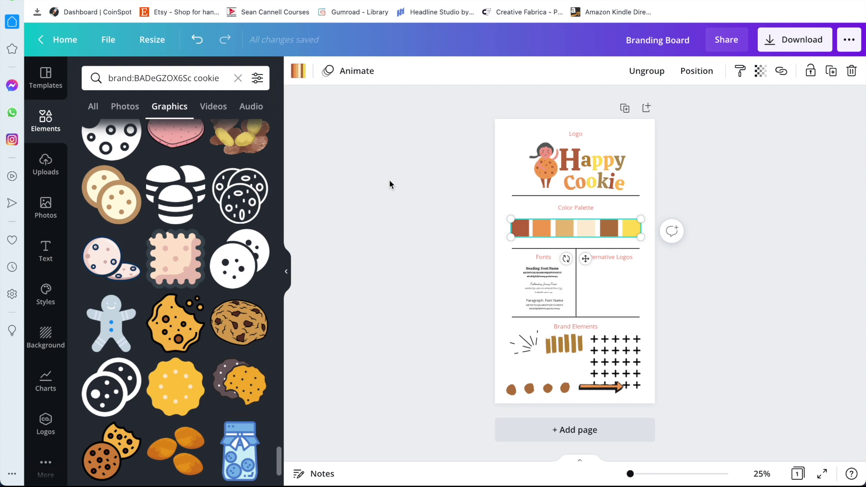
- Copy the six-swatch color palette from the Branding Board onto a new blank page after page 1 of the Small Business Instagram design
left_click(629, 234)
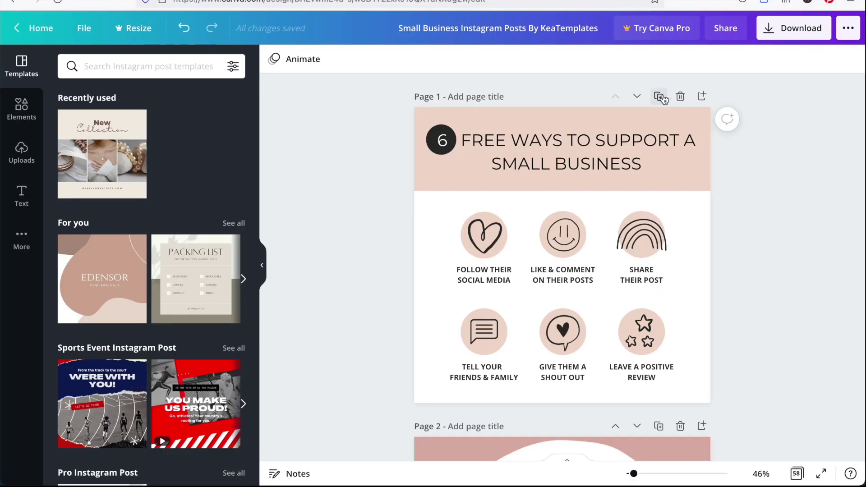
left_click(702, 97)
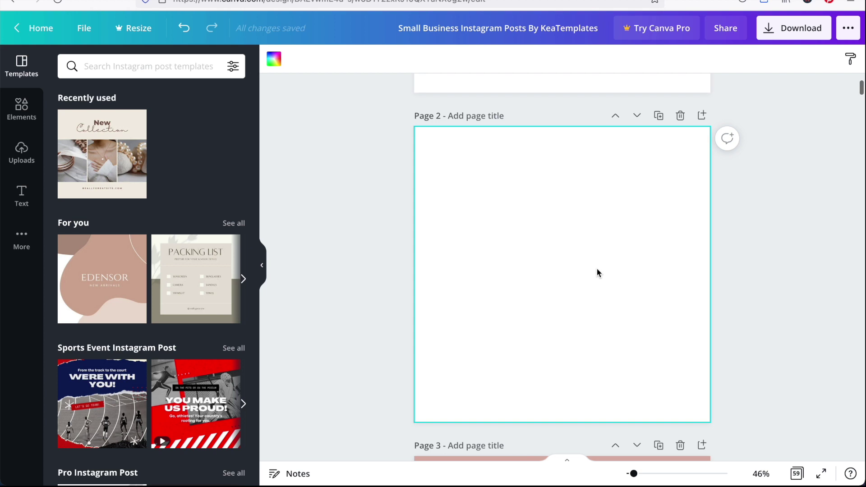
key("ctrl+v")
left_click(659, 269)
scroll(564, 226, "up", 1)
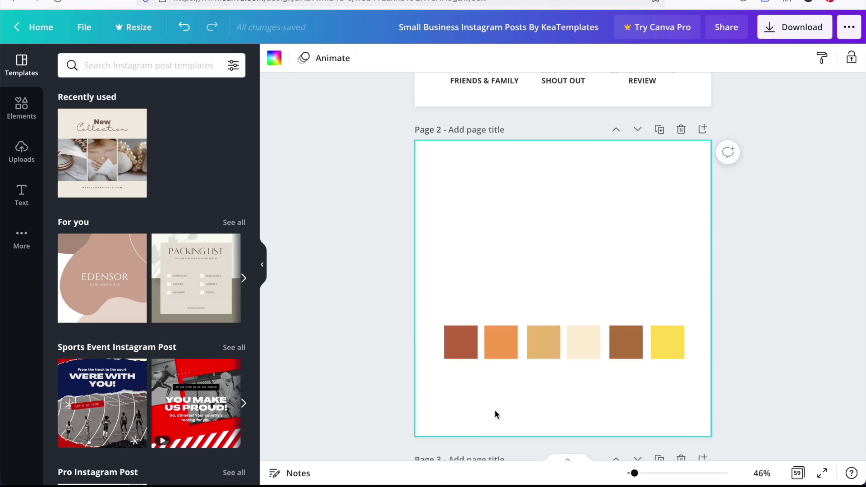
- Set the background of page 2 to the light peach document color in the fourth row of swatches
left_click(274, 59)
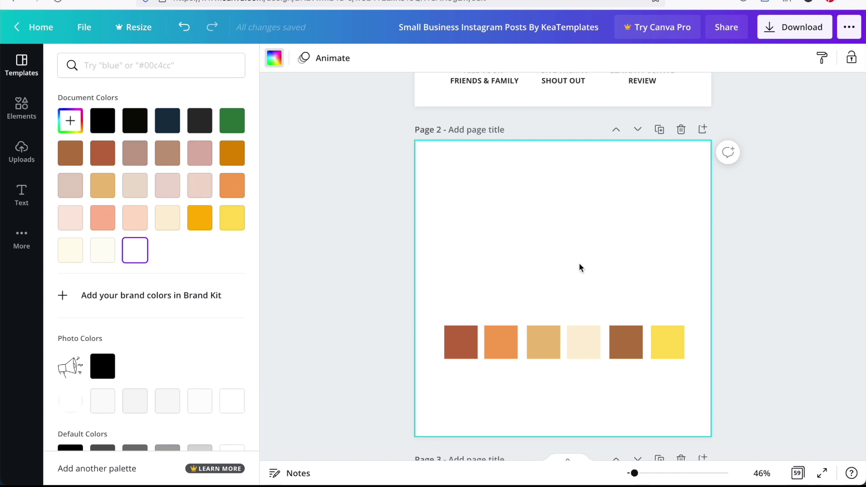
scroll(580, 265, "up", 2)
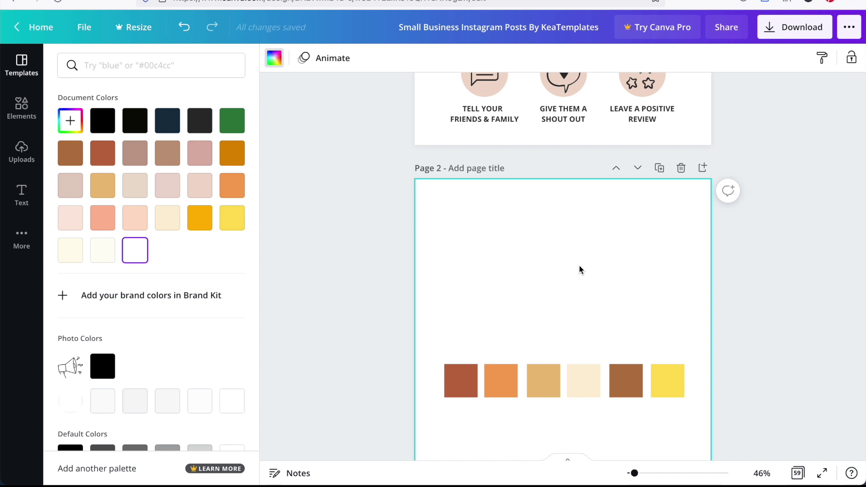
left_click(219, 58)
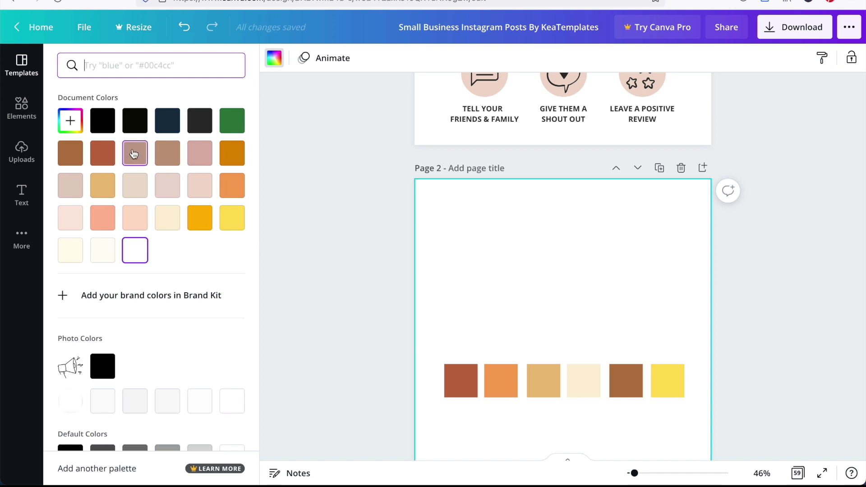
left_click(133, 222)
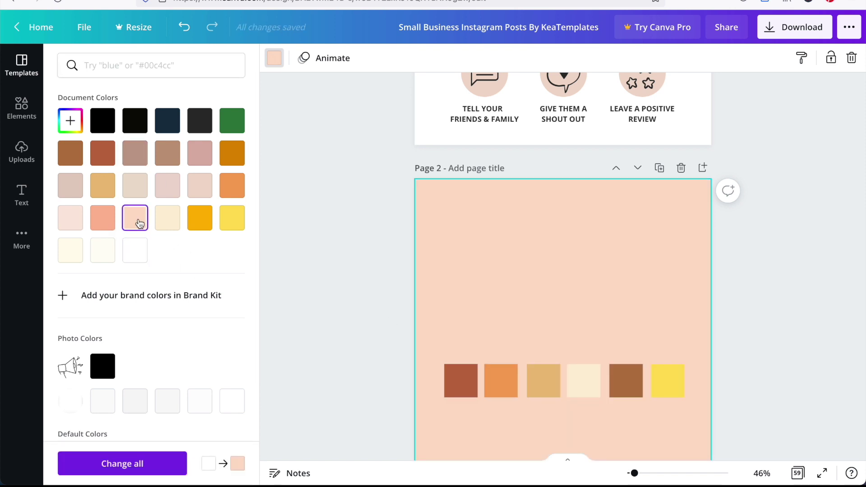
- Look up the hex code of the peach background and search the colors for #fdddc8
left_click(71, 122)
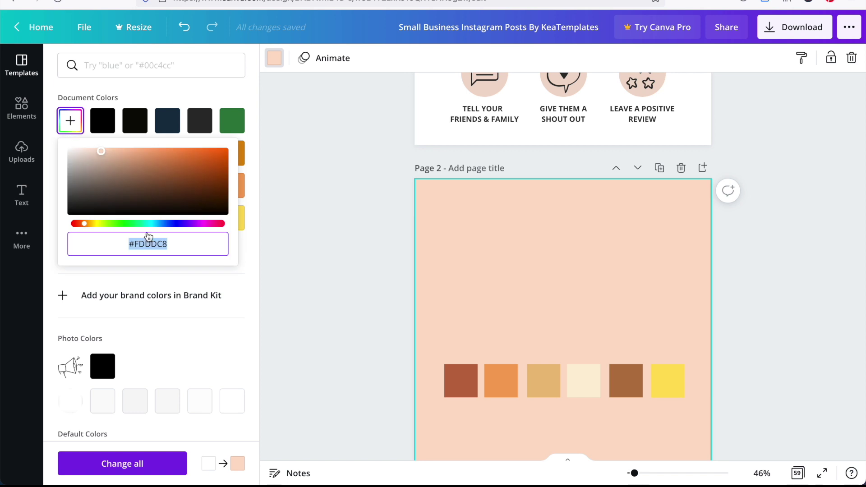
triple_click(173, 245)
left_click(182, 66)
type("#fdddc8")
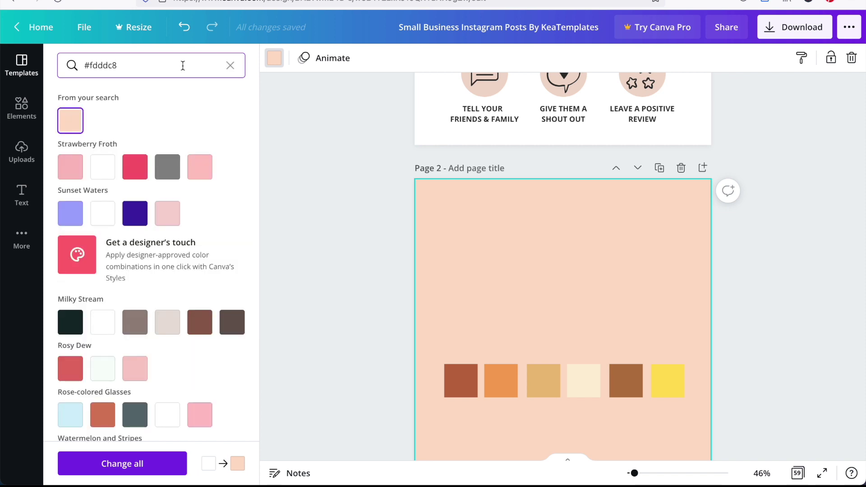
- Undo the peach background on page 2 and move the six-swatch palette to the page's upper edge
left_click(184, 28)
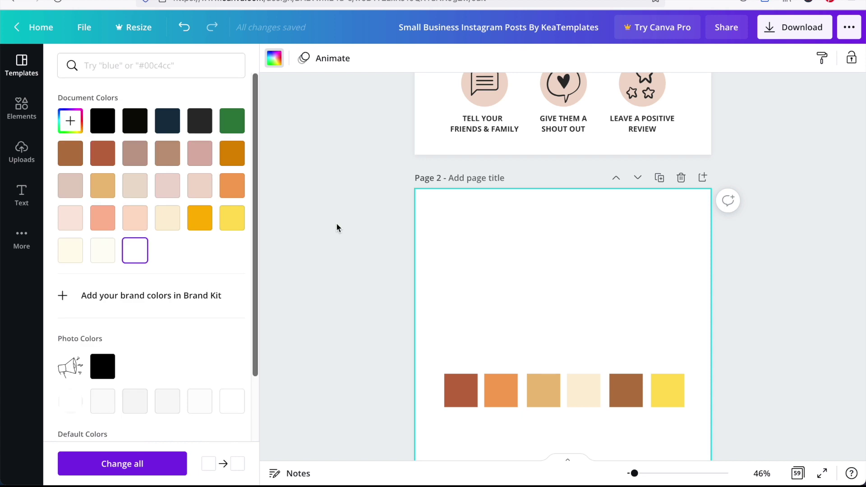
left_click(337, 223)
scroll(488, 232, "up", 4)
scroll(488, 231, "down", 3)
left_click_drag(527, 419, 535, 233)
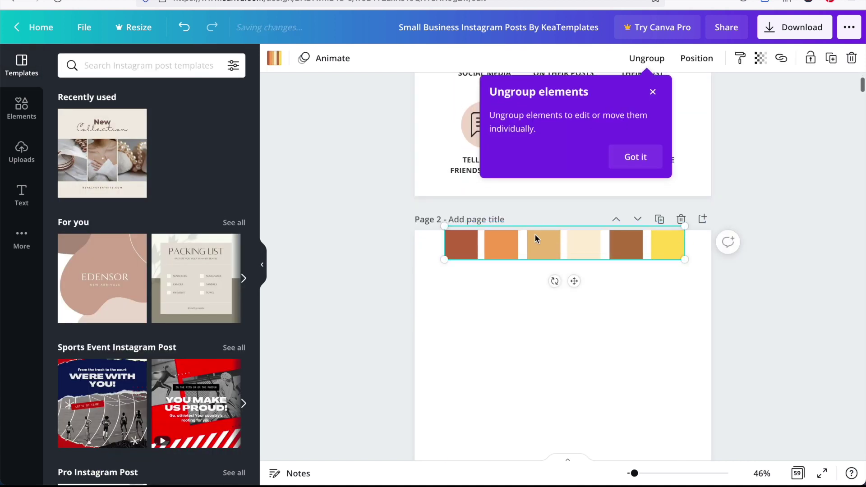
scroll(654, 245, "up", 5)
- Recolor the heading banner on page 1 with the rust red document color in the second row of swatches
left_click(695, 265)
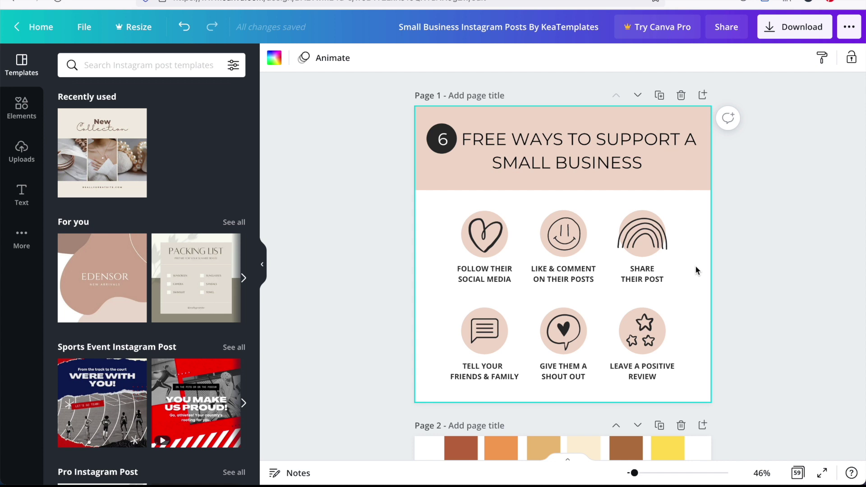
left_click(692, 182)
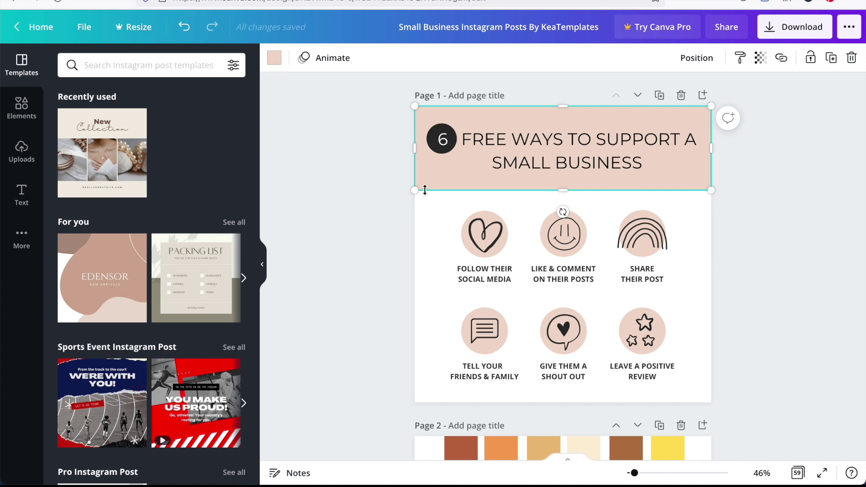
left_click(274, 60)
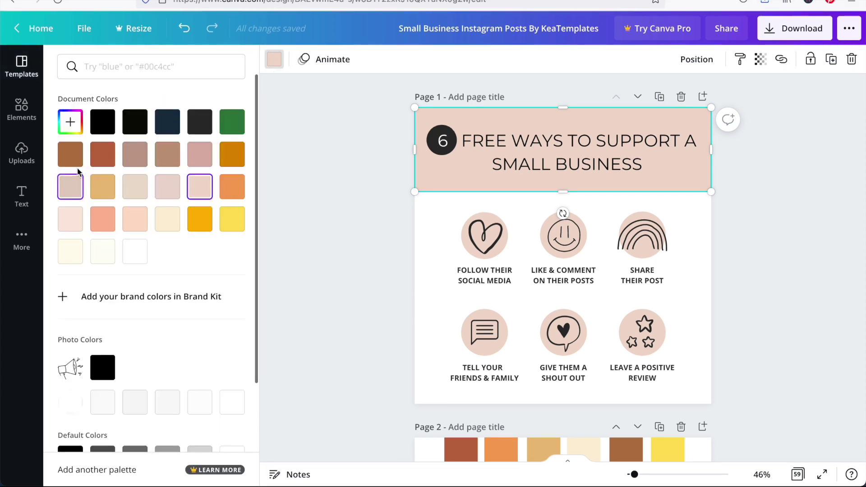
left_click(115, 154)
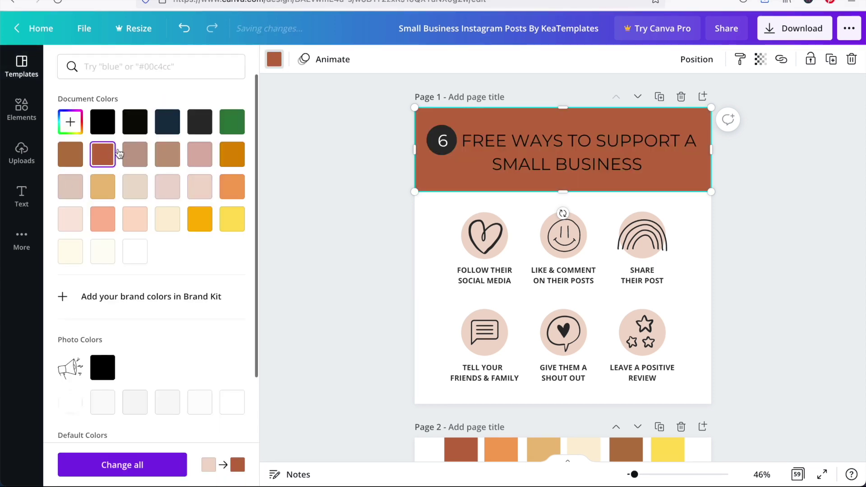
- Recolor the heart circle light brown, the Tell Your Friends & Family circle cream, and the Give Them a Shout Out circle golden tan #ebbe7b
left_click(465, 256)
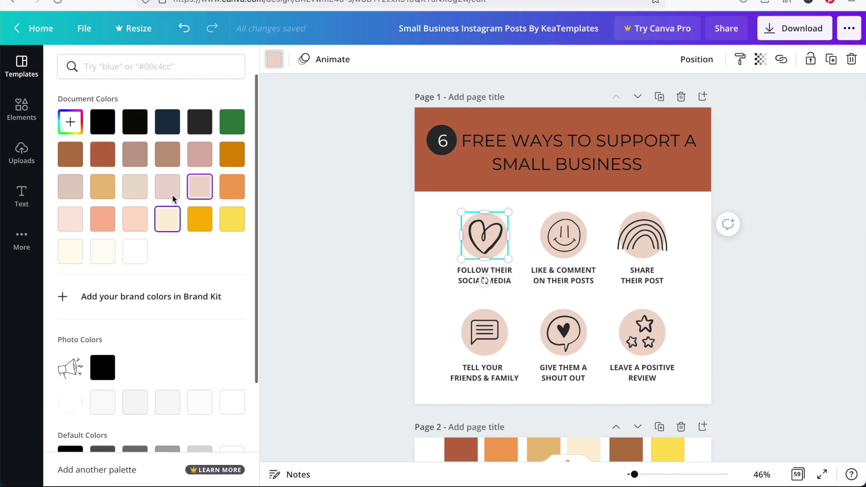
left_click(174, 156)
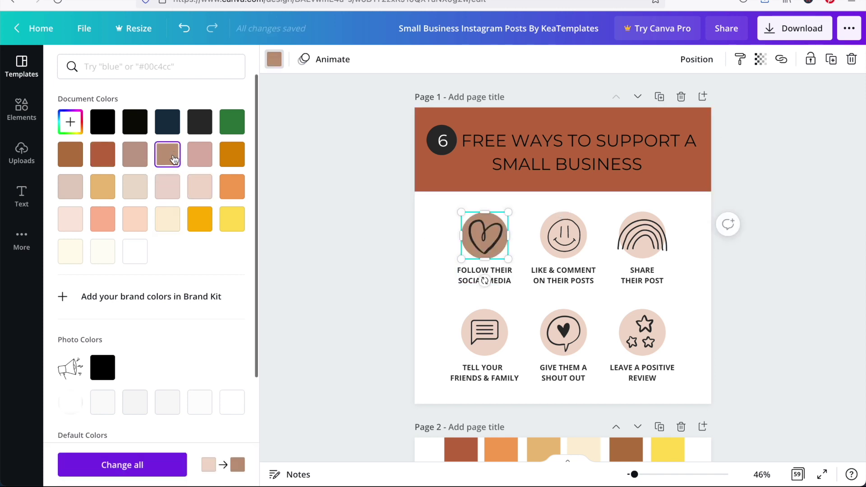
left_click(485, 333)
left_click(167, 219)
left_click(564, 332)
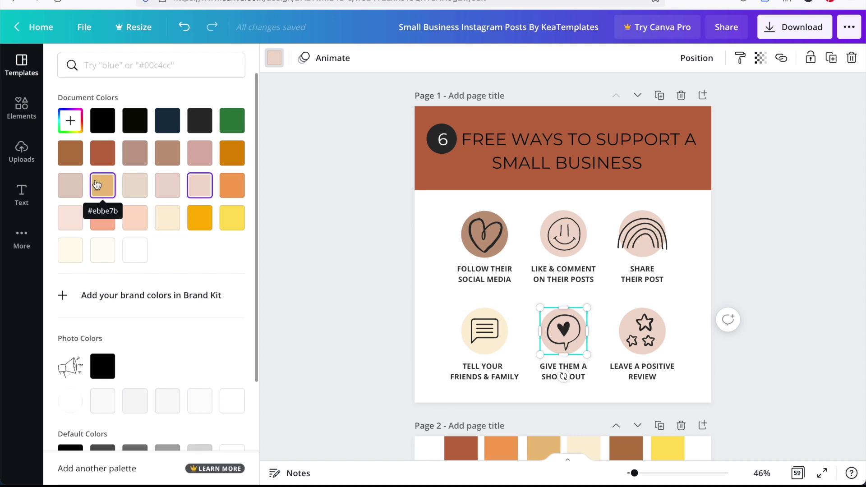
left_click(97, 185)
- Recolor the smiley circle brown, the rainbow circle yellow, and the Leave a Positive Review circle cream
left_click(564, 233)
left_click(135, 153)
left_click(70, 153)
left_click(645, 221)
left_click(232, 217)
left_click(643, 332)
left_click(275, 58)
left_click(167, 218)
left_click(377, 304)
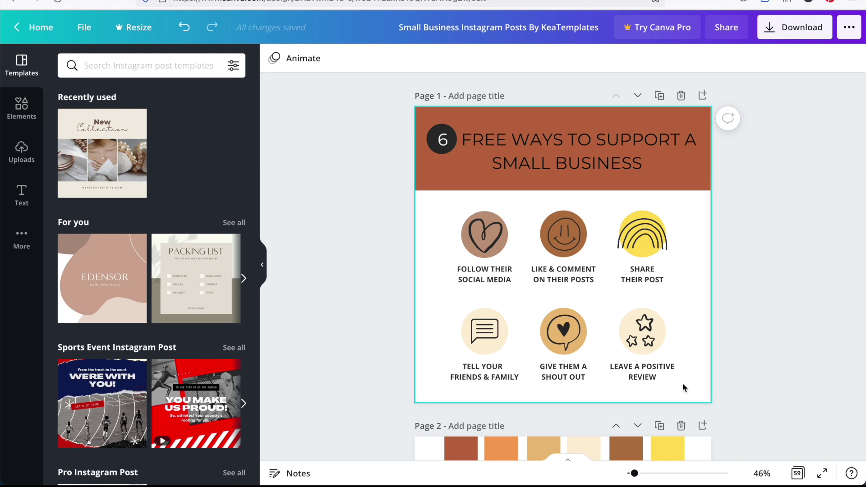
- Copy the heading, subheading and paragraph font samples from the Branding Board onto page 2 below the color palette
left_click(582, 152)
left_click(293, 58)
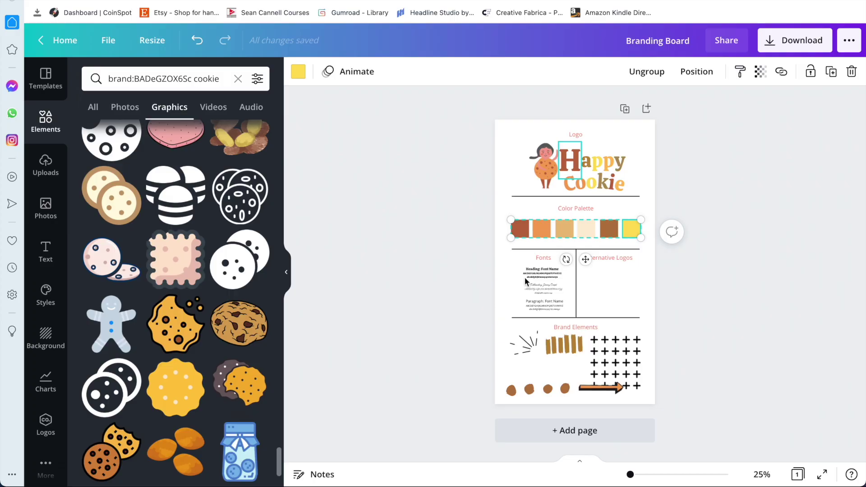
left_click(542, 284)
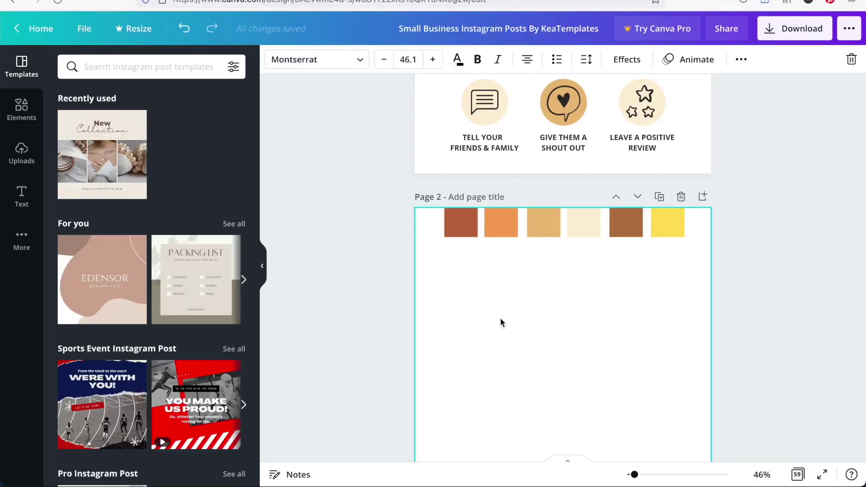
key("ctrl+v")
left_click_drag(458, 144, 484, 437)
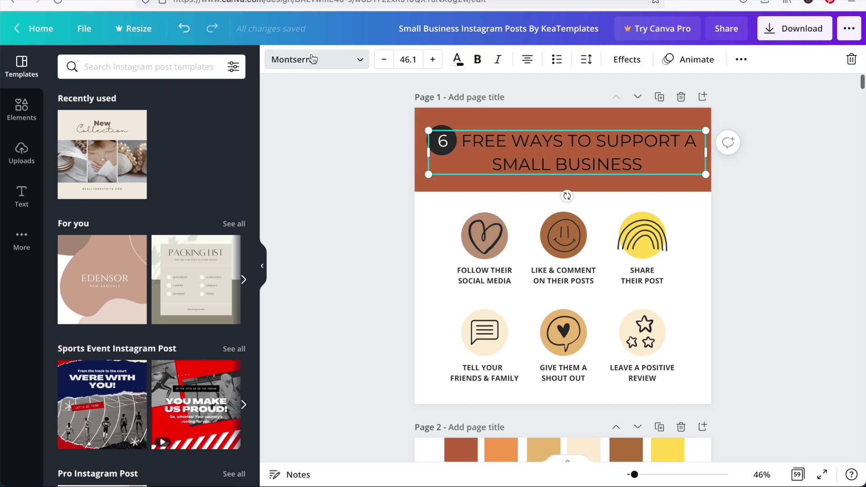
- Set the page 1 heading's font to Calistoga and its letter spacing to about 115
left_click(313, 59)
left_click(94, 95)
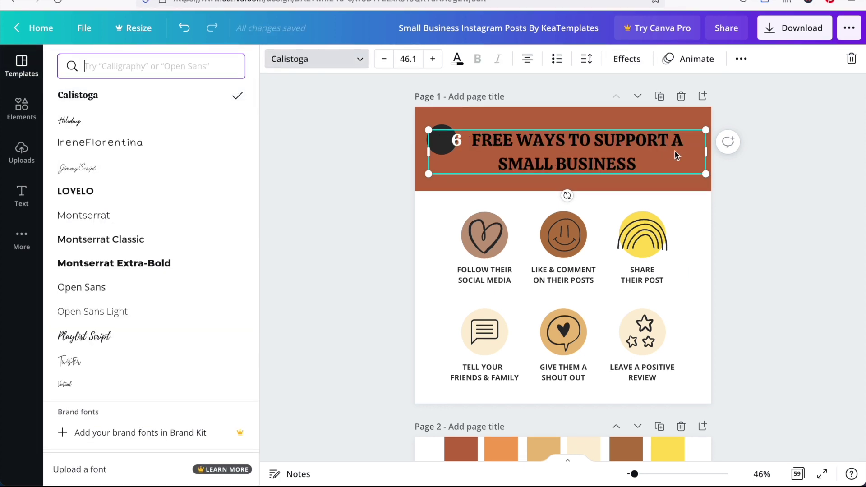
left_click(587, 65)
mouse_move(681, 103)
left_mouse_down()
mouse_move(699, 102)
mouse_move(687, 103)
left_mouse_up()
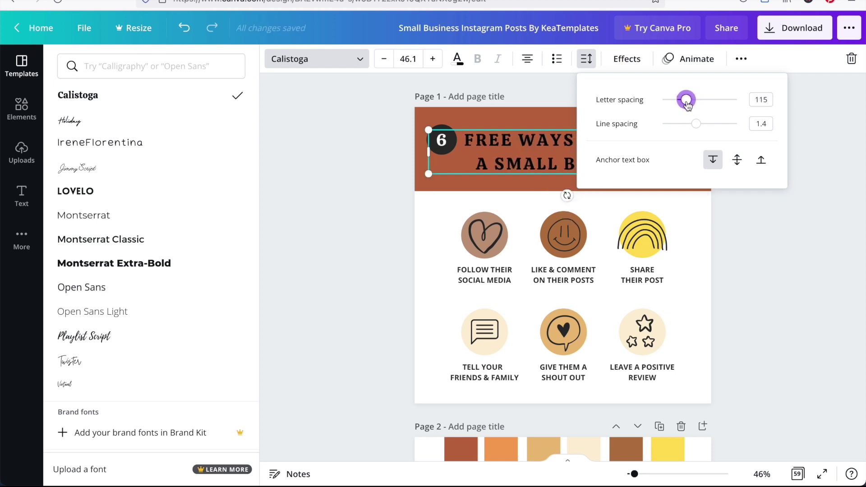
left_click(753, 277)
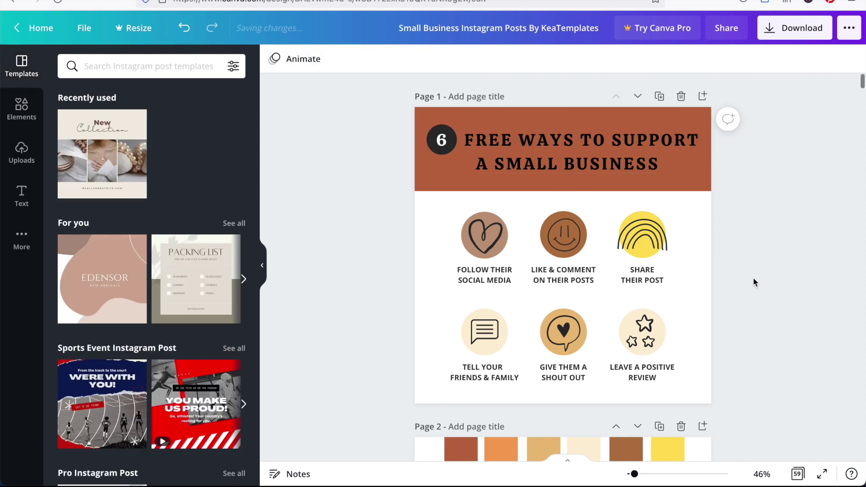
left_click(752, 291)
- Set all six icon captions on page 1 to Open Sans, matching the paragraph font sample on page 2
left_click(492, 284)
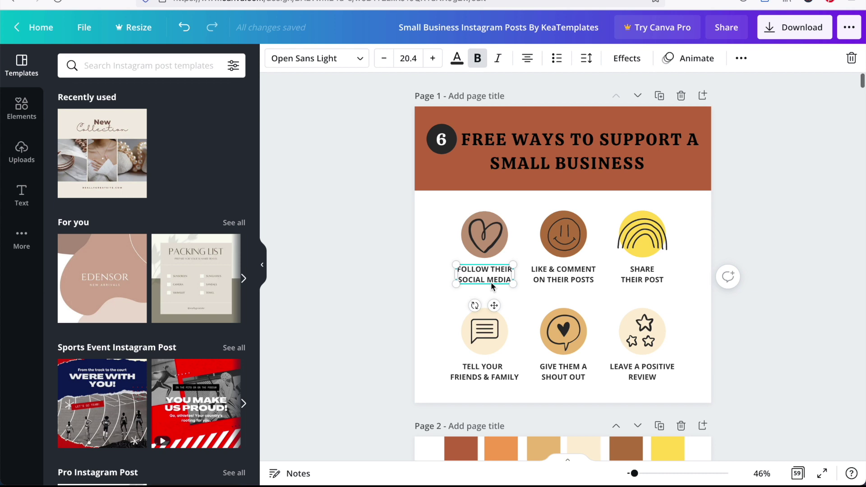
scroll(491, 283, "down", 4)
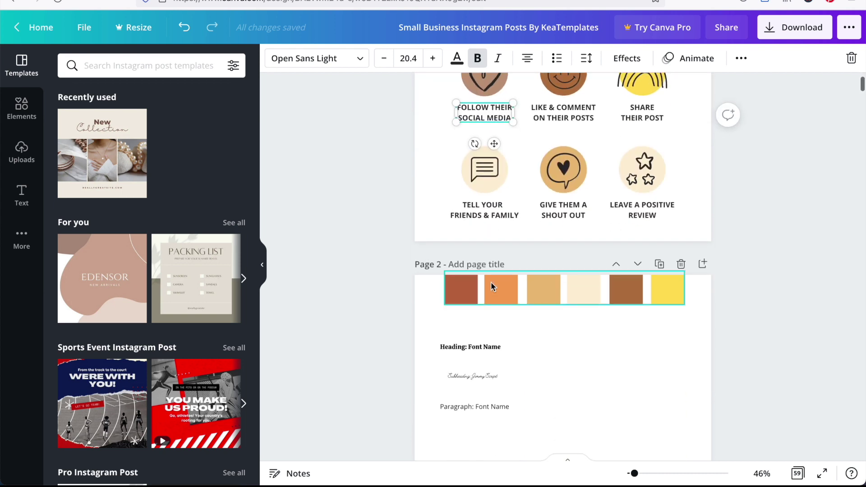
left_click(493, 409)
scroll(493, 410, "up", 2)
scroll(493, 410, "up", 2)
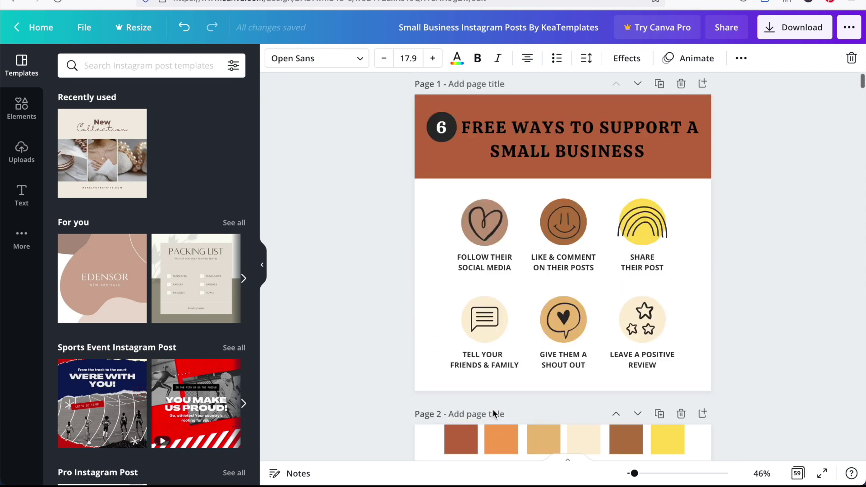
left_click(471, 273)
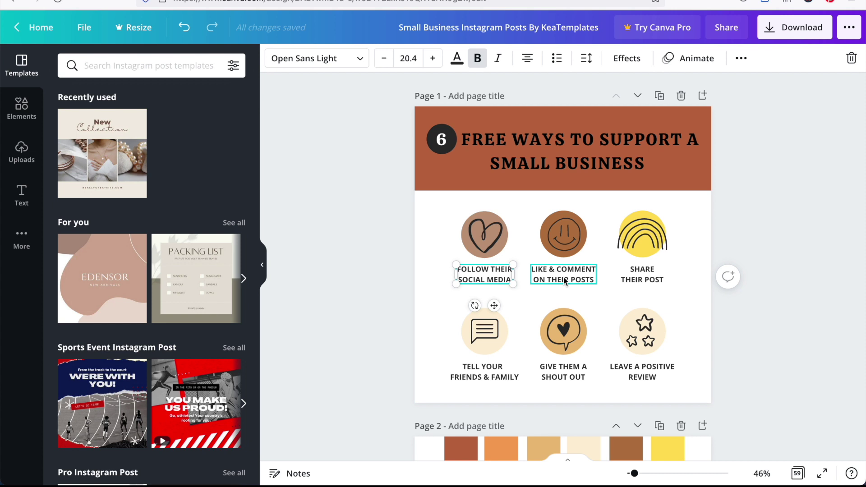
left_click(565, 277, "shift")
left_click(643, 279, "shift")
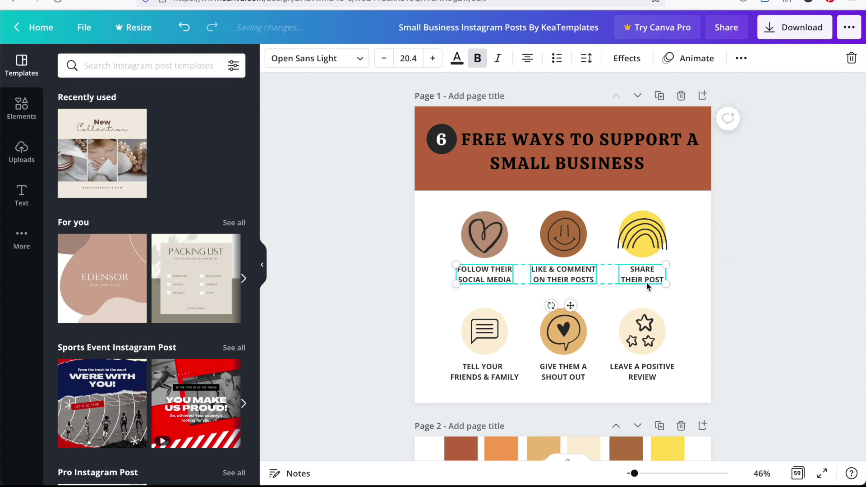
left_click(646, 378, "shift")
left_click(549, 377, "shift")
left_click(481, 377, "shift")
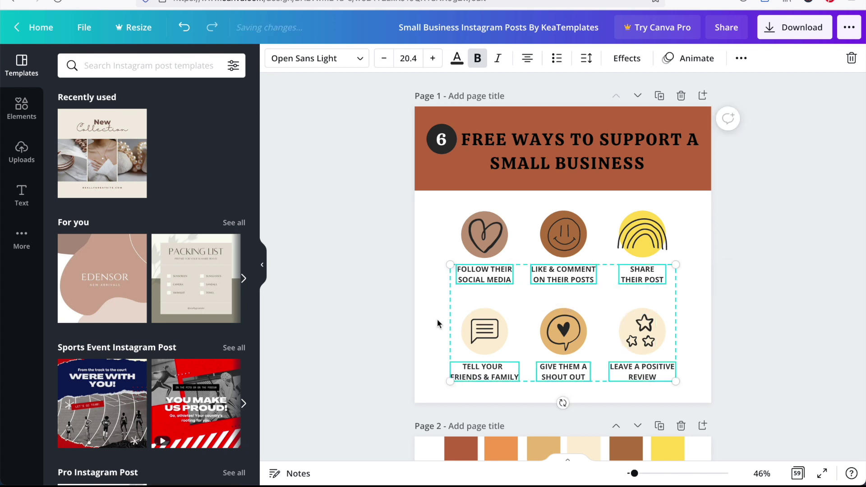
left_click(311, 65)
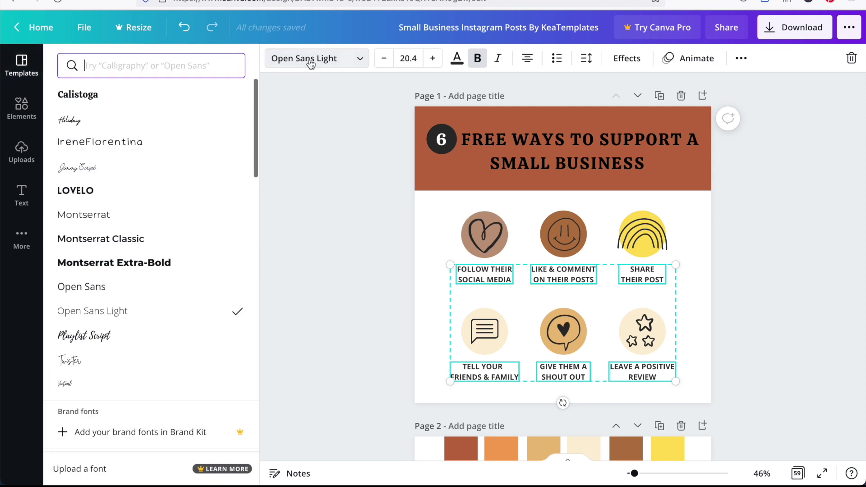
left_click(96, 289)
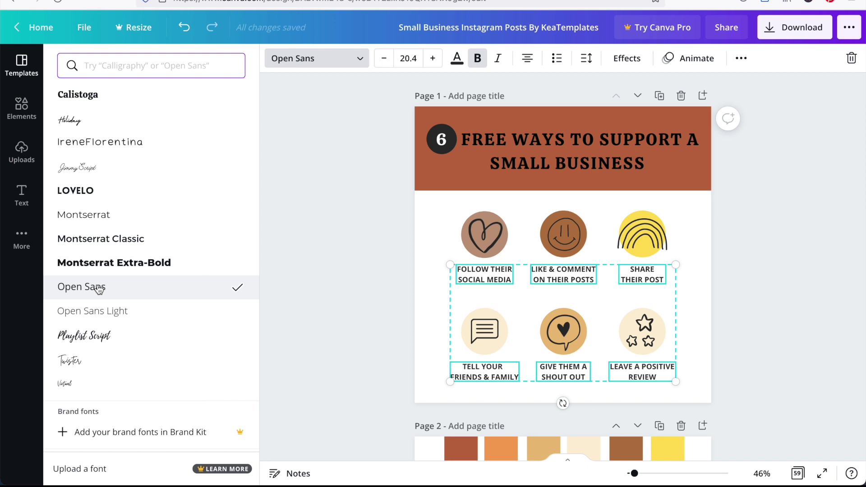
- Remove bold from the six icon captions and set their text color to dark grey #5B5B5B
left_click(483, 60)
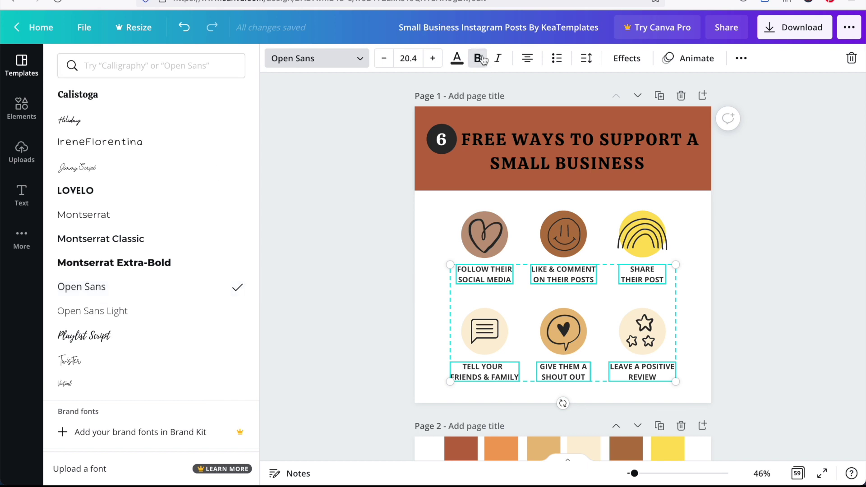
left_click(483, 60)
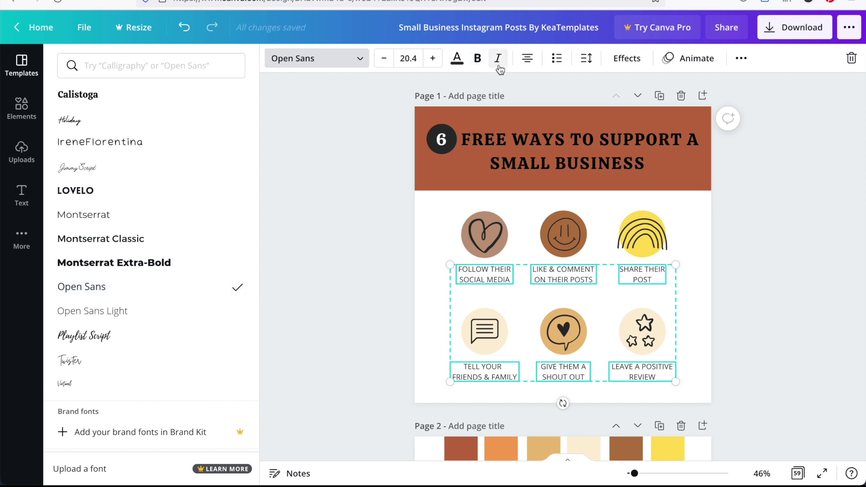
left_click(456, 59)
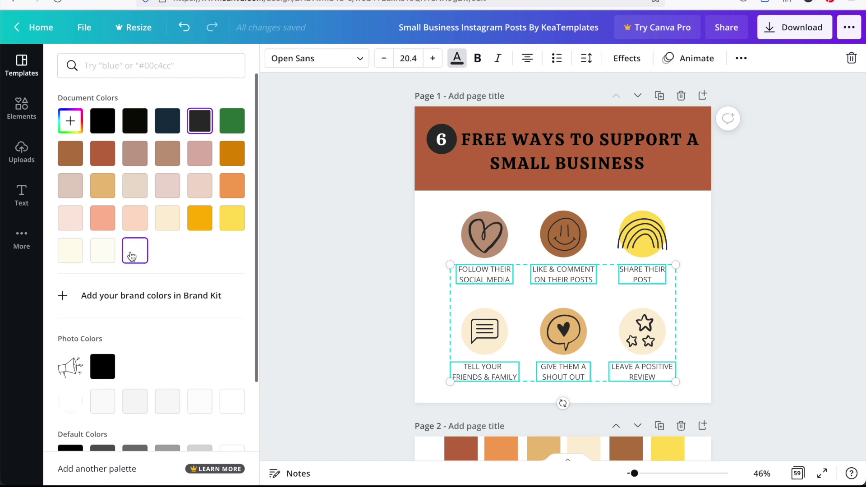
left_click(70, 121)
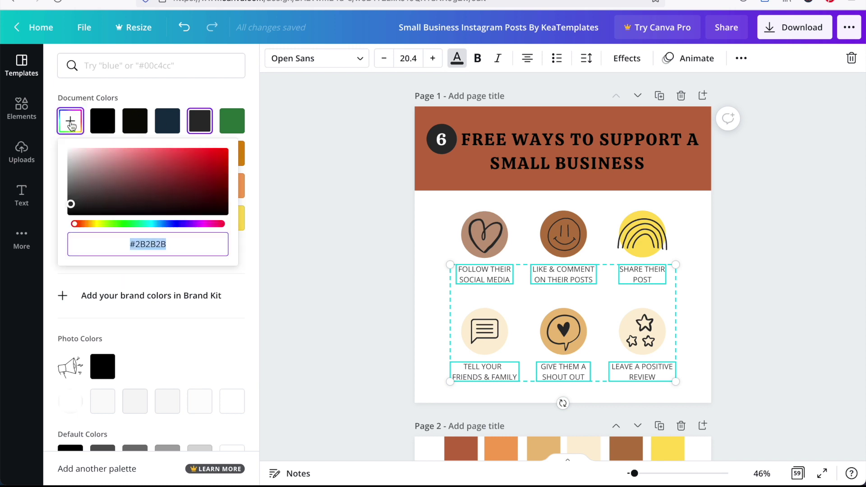
mouse_move(76, 194)
left_mouse_down()
mouse_move(69, 208)
mouse_move(62, 190)
left_mouse_up()
left_click_drag(62, 193, 60, 195)
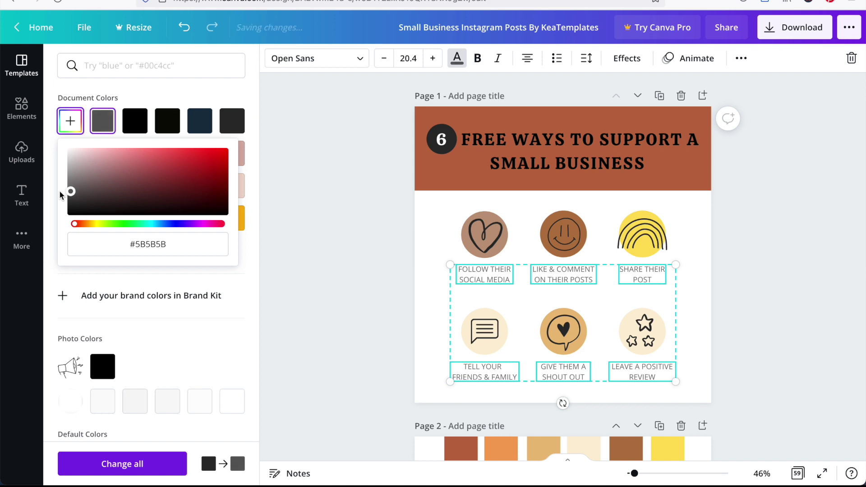
- Recolor the heading words "Free Ways to Support a Small Business" with the dark charcoal document color, leaving out the number 6
left_click(452, 153)
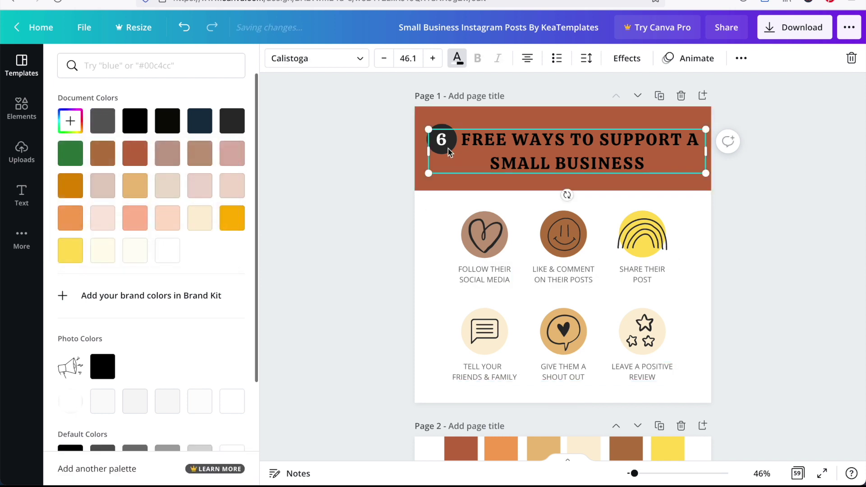
left_click(456, 59)
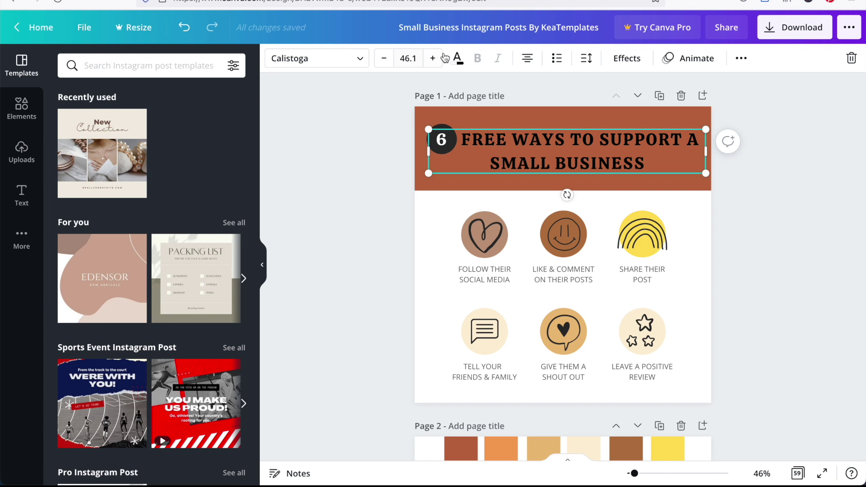
left_click(457, 59)
left_click(458, 140)
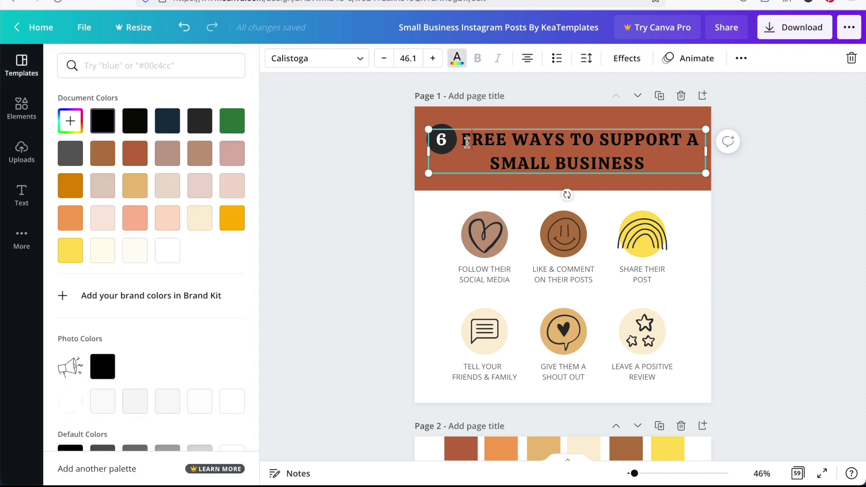
left_click_drag(459, 140, 647, 173)
left_click(200, 120)
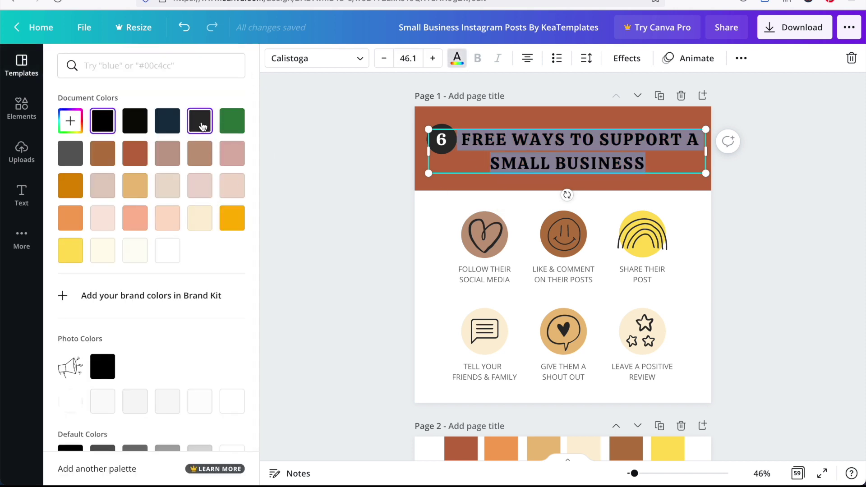
left_click(410, 232)
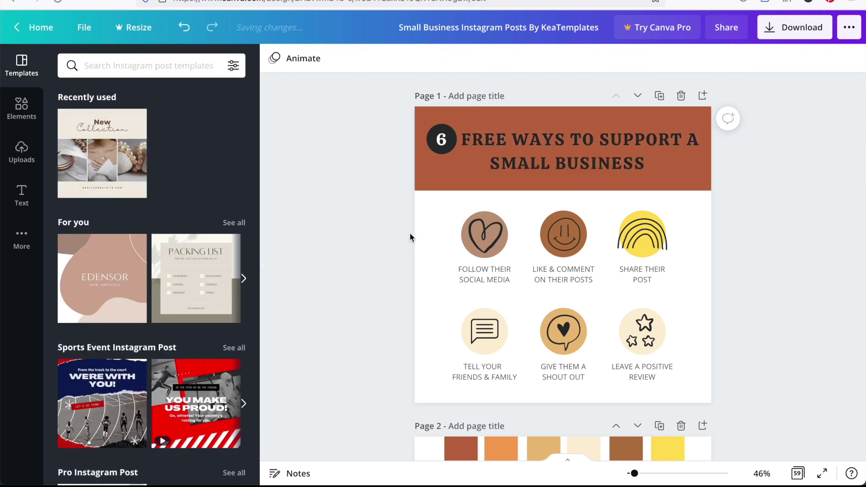
- Recolor the circle behind the number 6 on page 1 with the dark charcoal document color
left_click(444, 135)
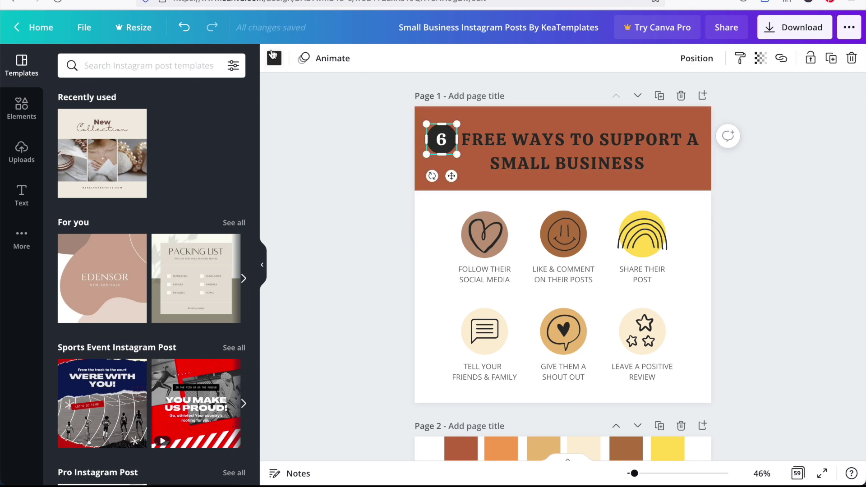
left_click(274, 56)
left_click(175, 118)
left_click(388, 248)
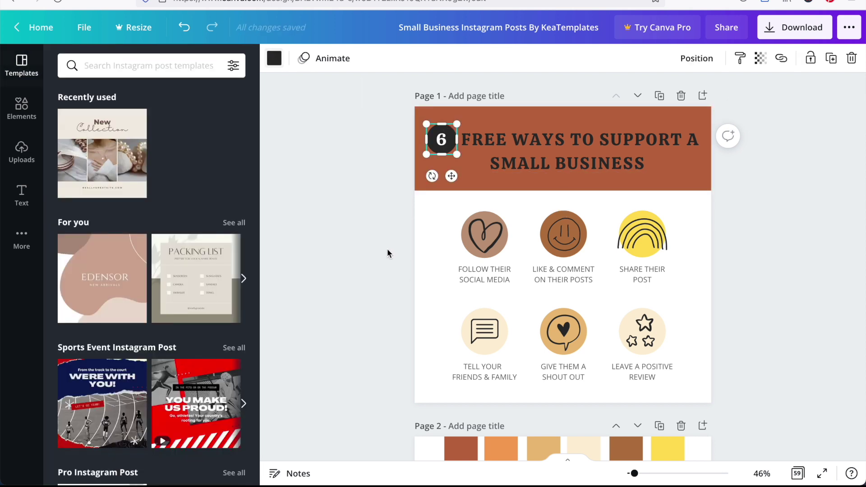
scroll(387, 248, "down", 1)
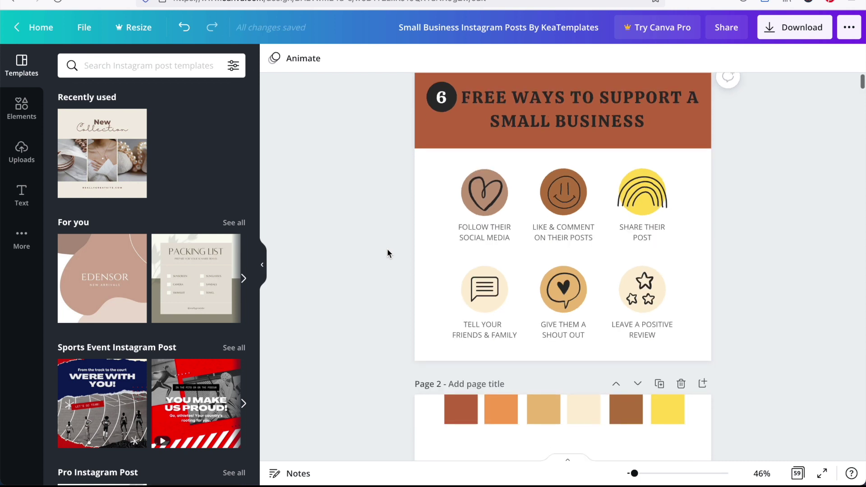
scroll(387, 248, "up", 1)
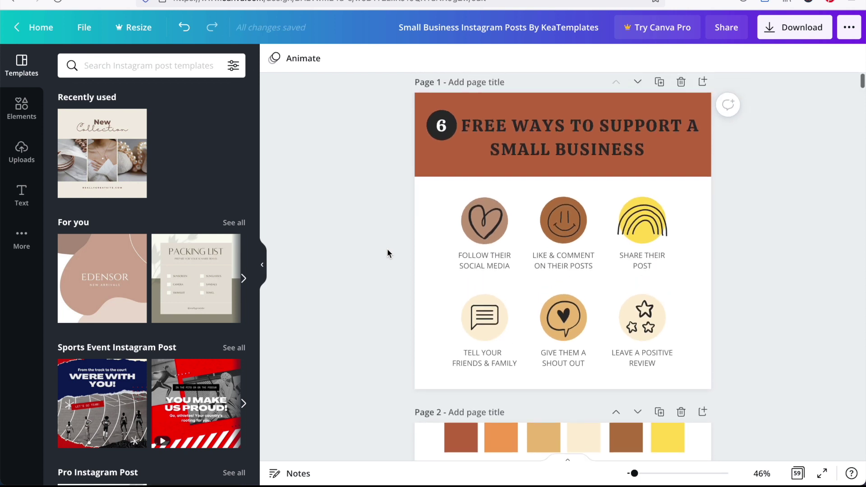
- Search the elements library for heart graphics to replace the outlined heart icon, and check the available search filters
left_click(492, 220)
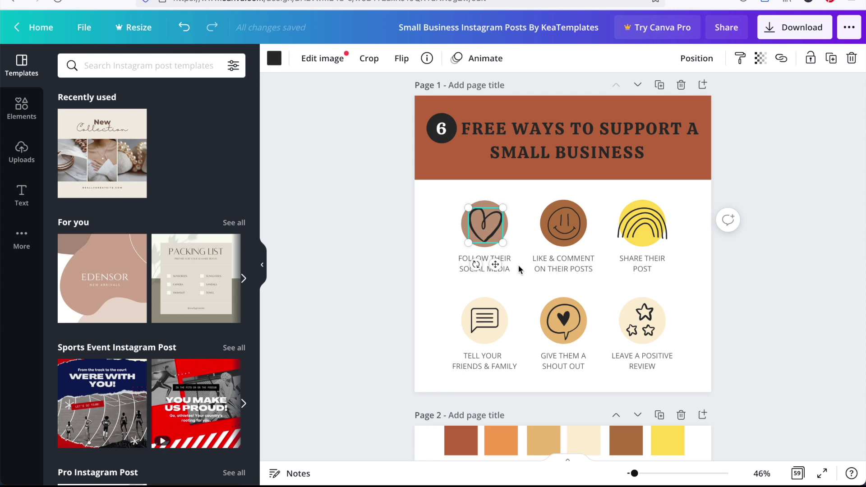
scroll(510, 276, "down", 4)
scroll(506, 285, "up", 3)
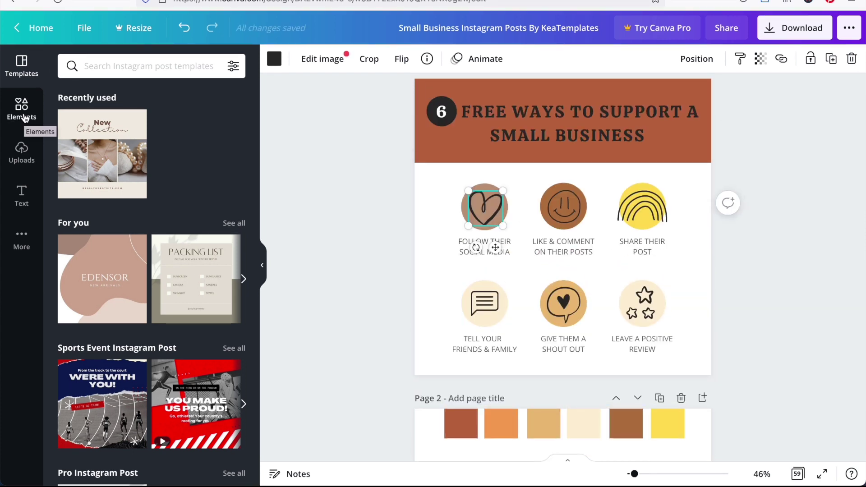
left_click(23, 116)
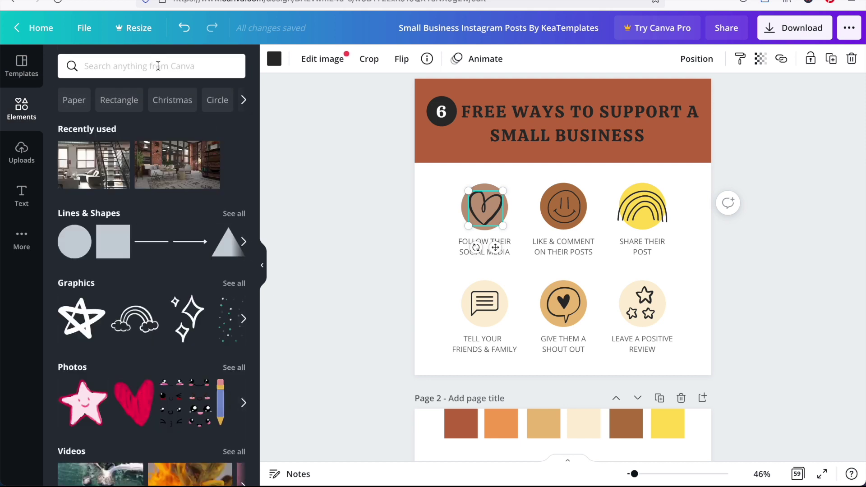
left_click(158, 66)
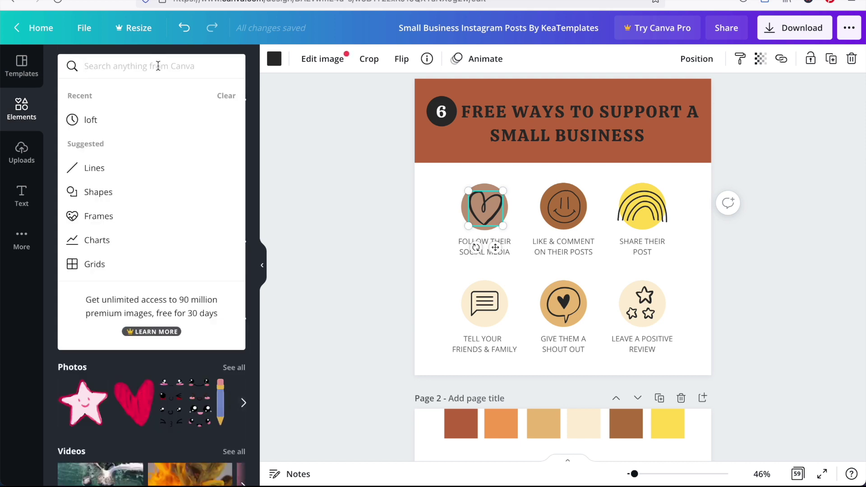
type("heart")
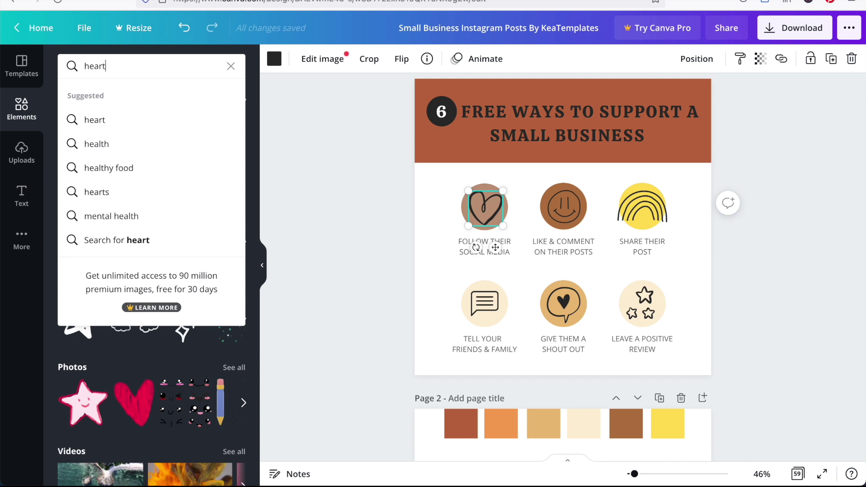
key("Return")
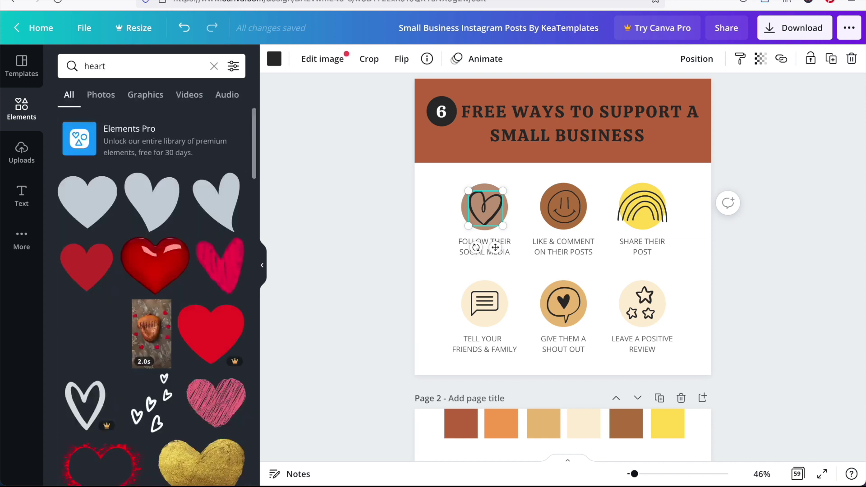
left_click(231, 67)
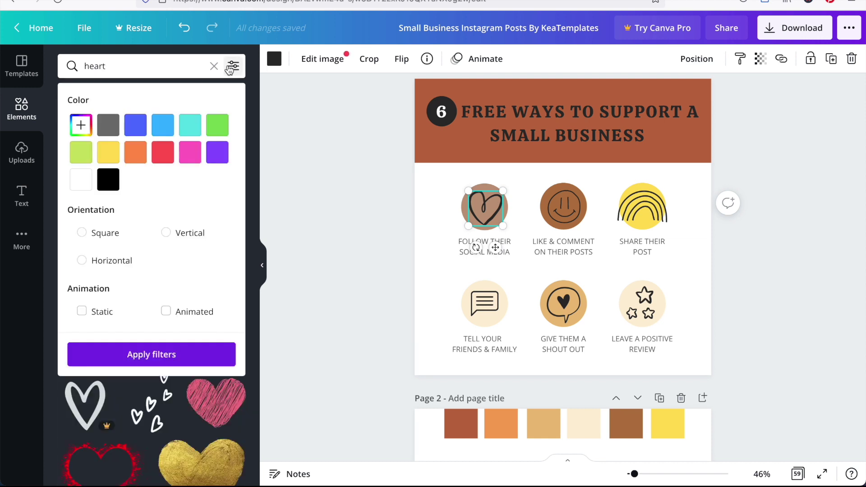
left_click(232, 67)
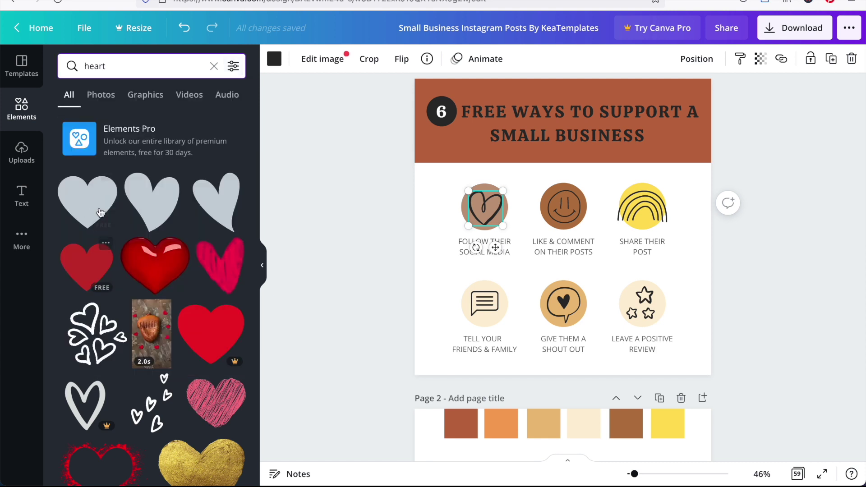
- Add the asymmetric solid heart shape, shrink it onto the "Follow their social media" circle, and delete the original outlined heart
left_click(149, 196)
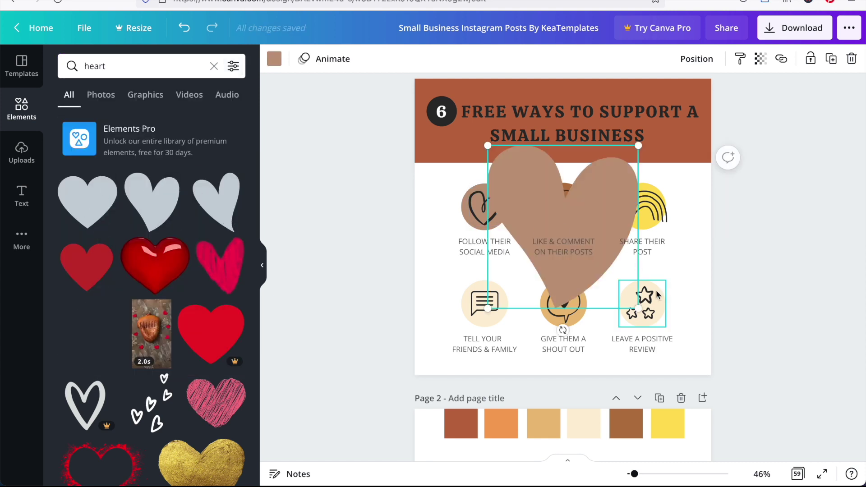
left_click_drag(627, 309, 512, 190)
mouse_move(510, 170)
left_mouse_down()
mouse_move(450, 202)
mouse_move(470, 209)
mouse_move(448, 214)
mouse_move(473, 203)
left_mouse_up()
left_click(493, 205)
key("Delete")
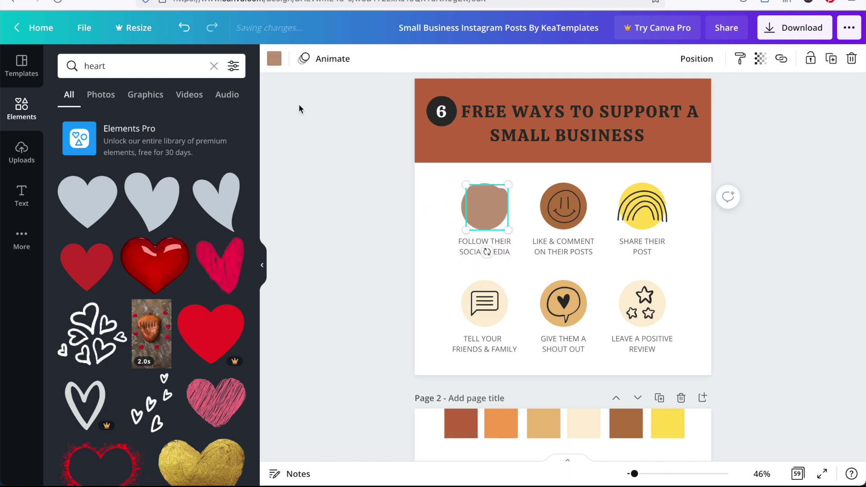
- Recolor the solid heart dark charcoal, reduce it to about half the circle's width, and center it inside the circle
left_click(275, 57)
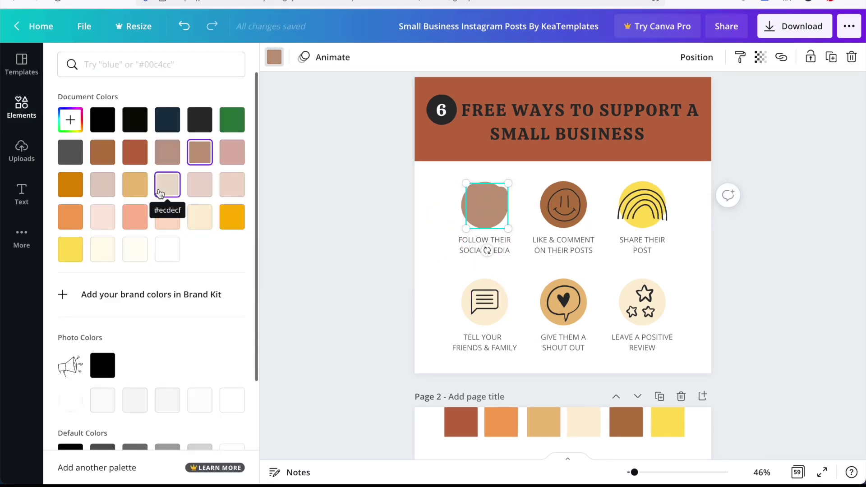
left_click(200, 120)
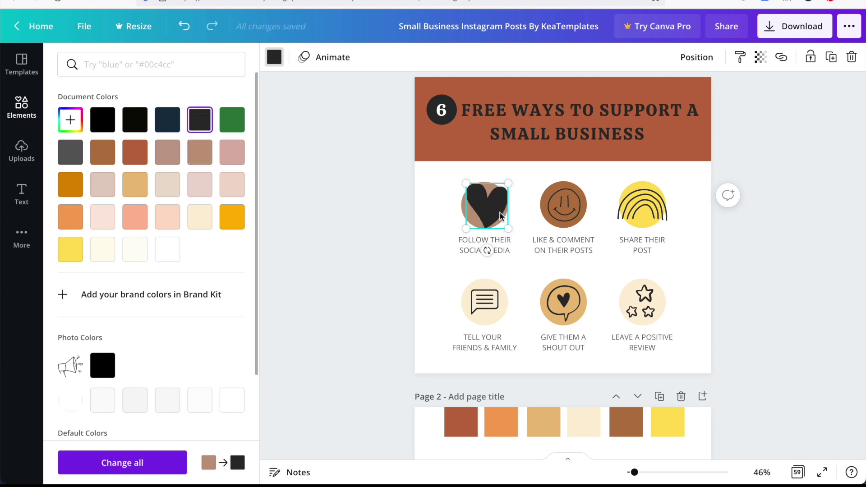
left_click_drag(508, 229, 490, 208)
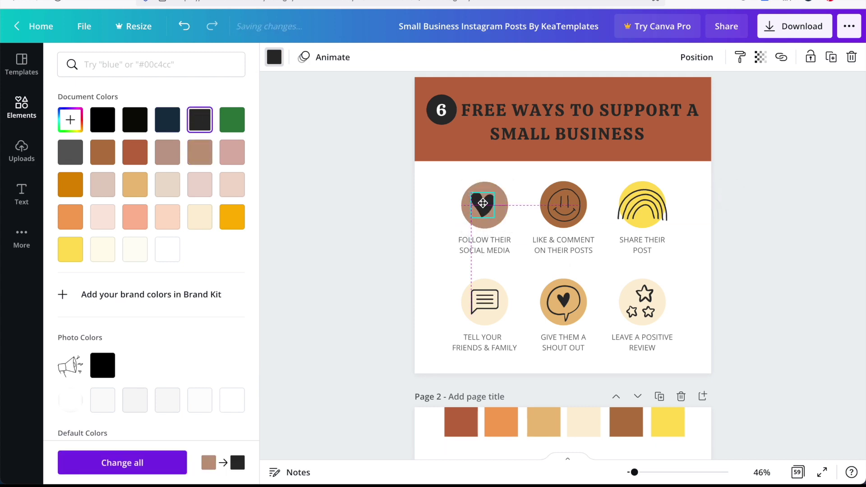
left_click(375, 363)
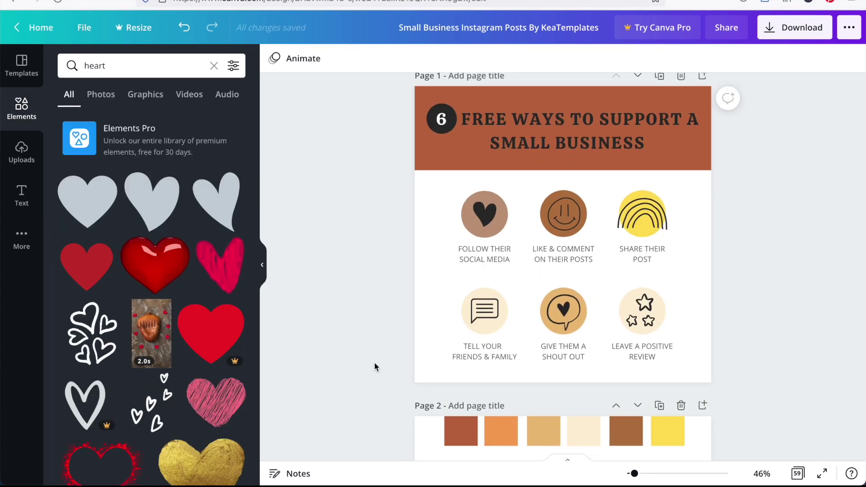
- Browse through the template's pages to find the "this or that" photo design on page 16
scroll(562, 305, "down", 4)
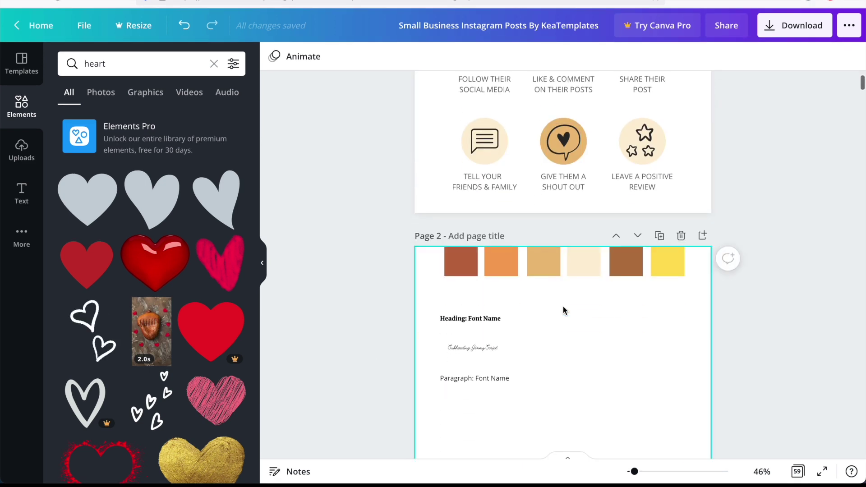
scroll(563, 305, "up", 5)
scroll(562, 305, "down", 20)
scroll(564, 300, "down", 20)
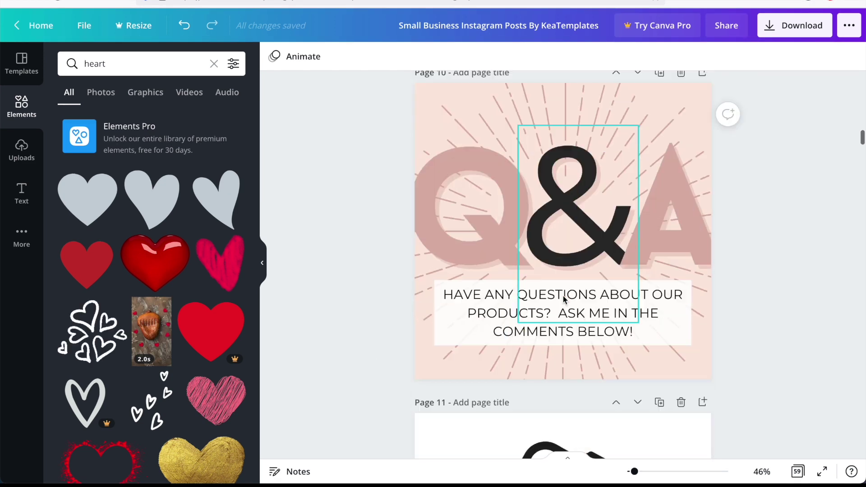
scroll(563, 300, "down", 5)
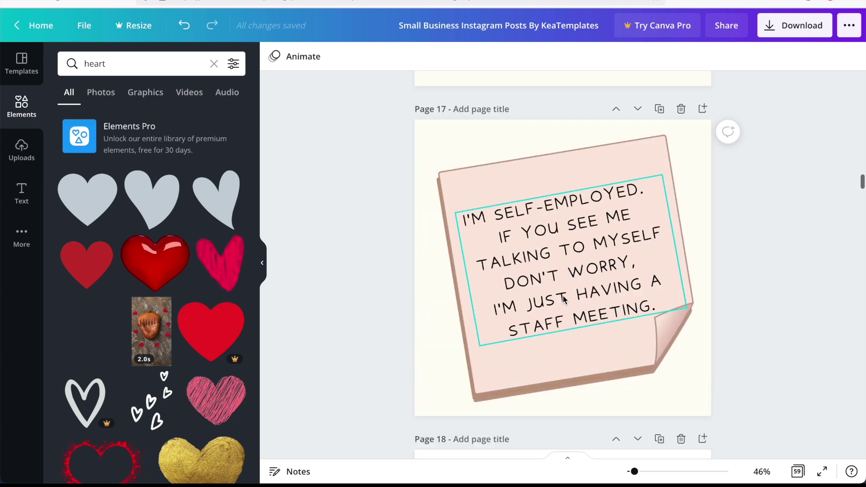
scroll(563, 295, "up", 8)
left_click(485, 305)
left_click(694, 326)
scroll(695, 326, "down", 1)
left_click(738, 294)
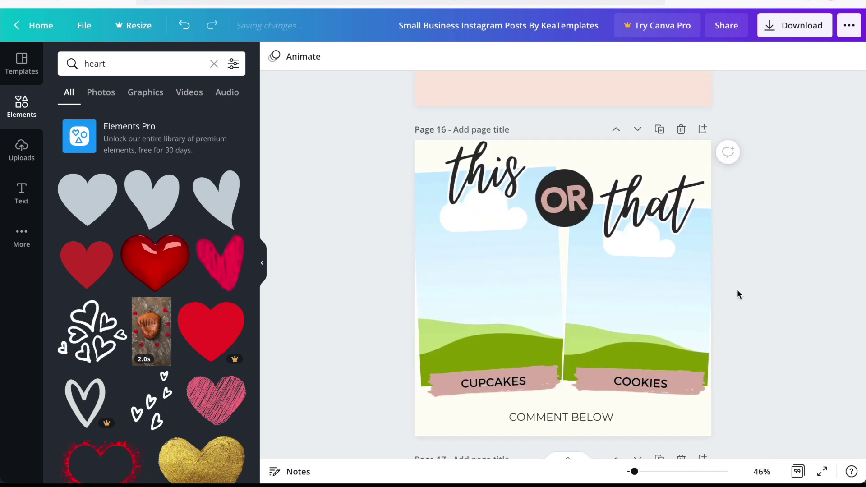
- Select the photo frame above the "Cupcakes" label on page 16 and look at the options for uploading own images
left_click(467, 267)
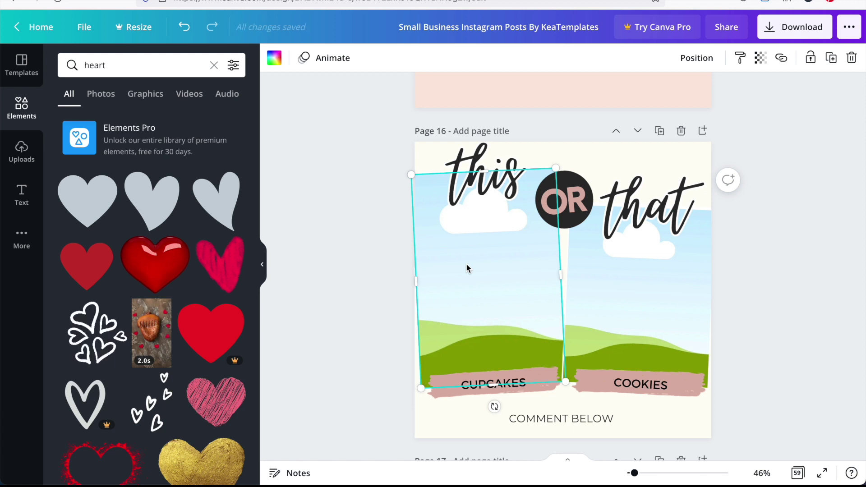
left_click(22, 153)
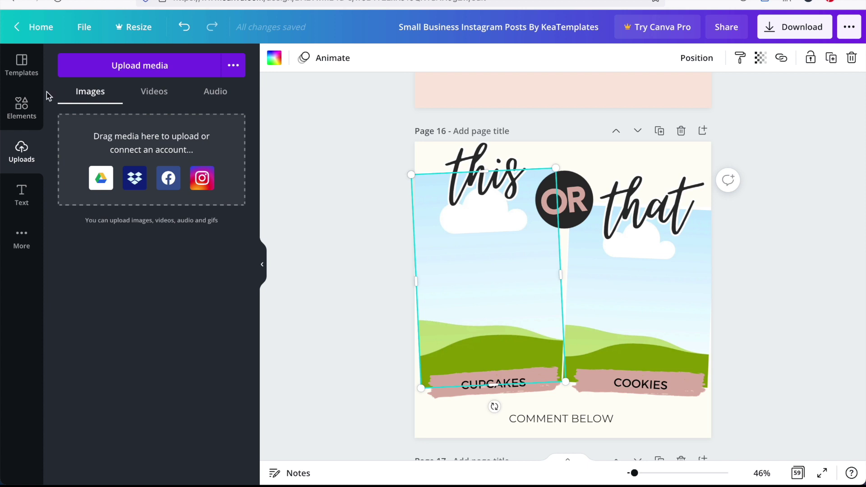
left_click(21, 107)
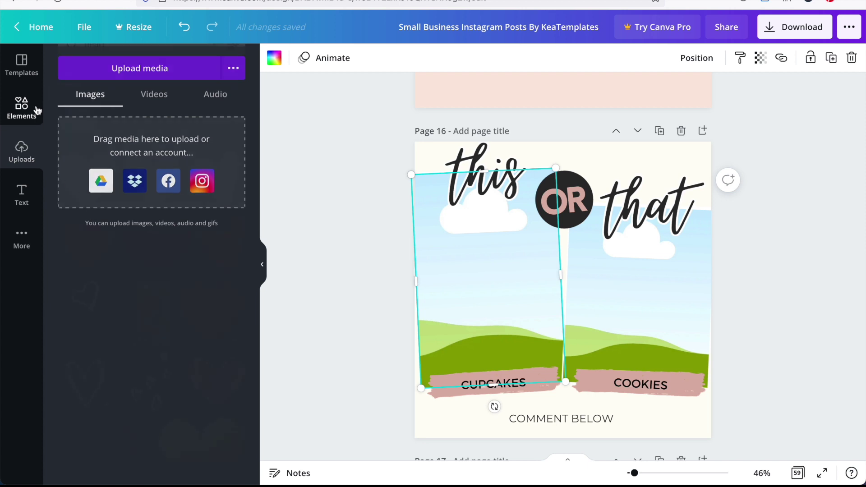
- Search the elements library for cookies and limit the results to photos
left_click(156, 60)
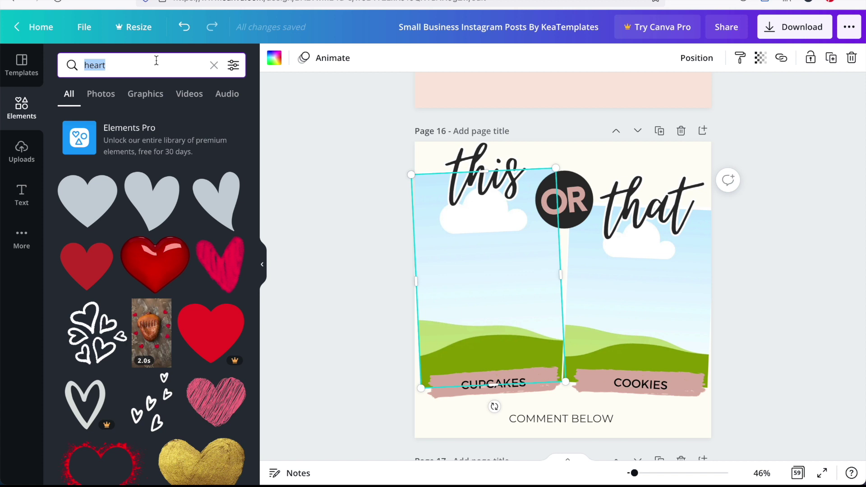
type("cookies")
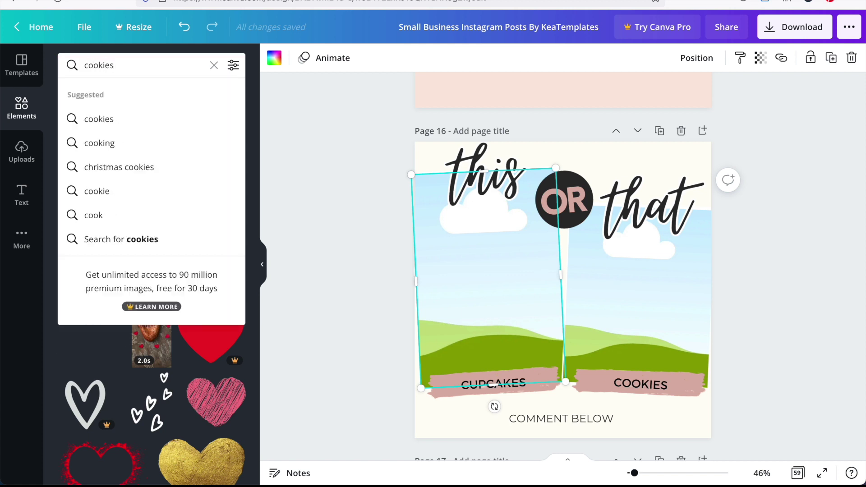
key("Return")
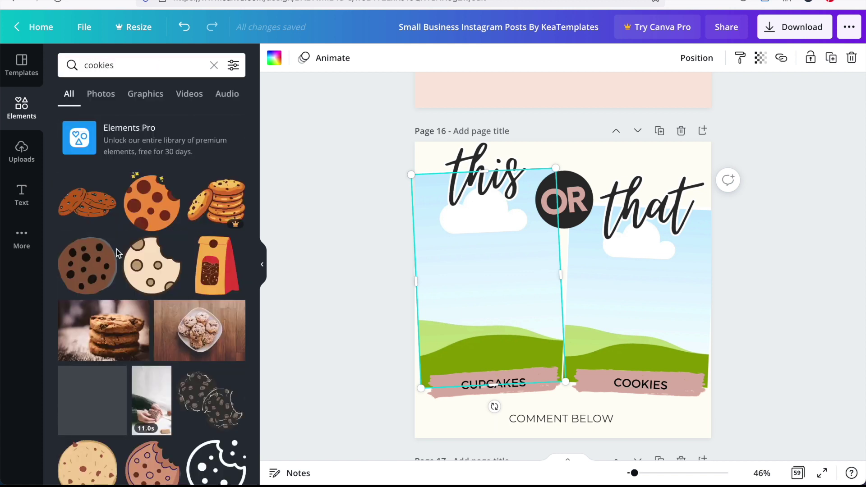
scroll(156, 336, "down", 4)
scroll(156, 336, "up", 3)
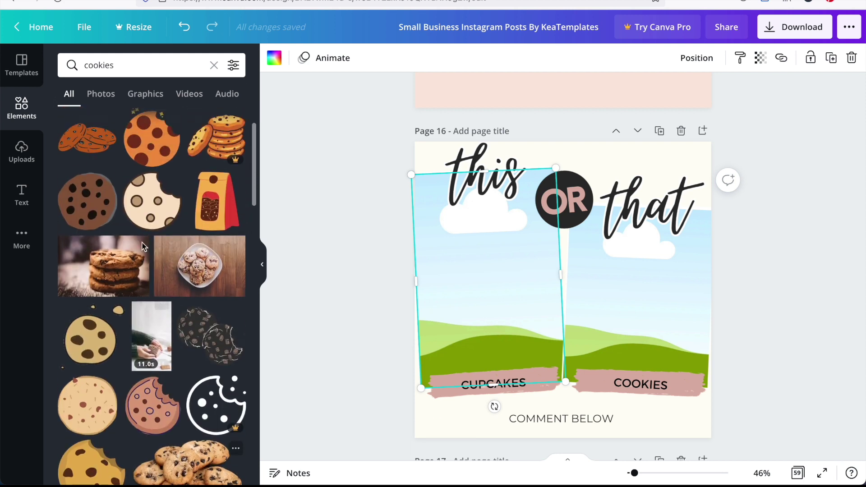
left_click(101, 95)
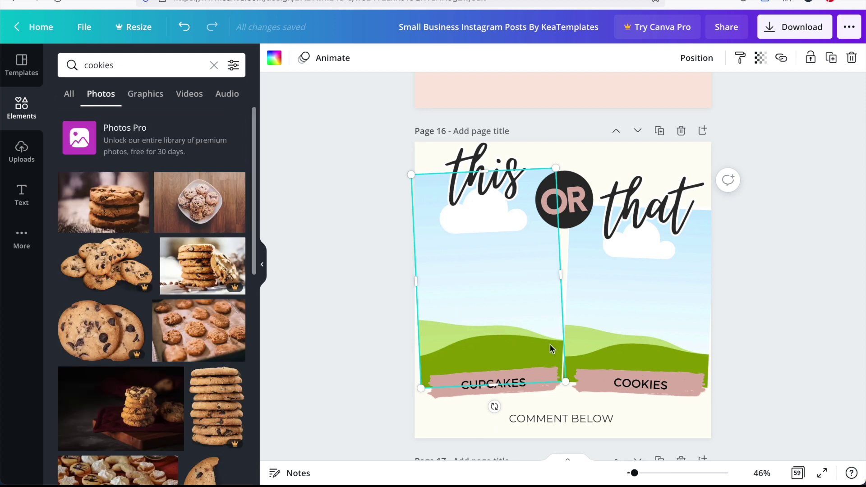
scroll(198, 201, "down", 3)
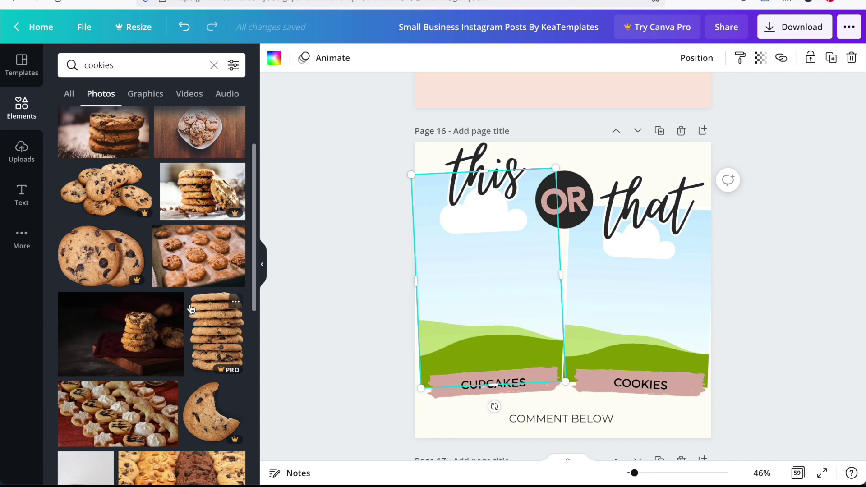
- Fill the frame above the "Cupcakes" label with the Pro photo of stacked chocolate chip cookies
left_click_drag(197, 200, 533, 280)
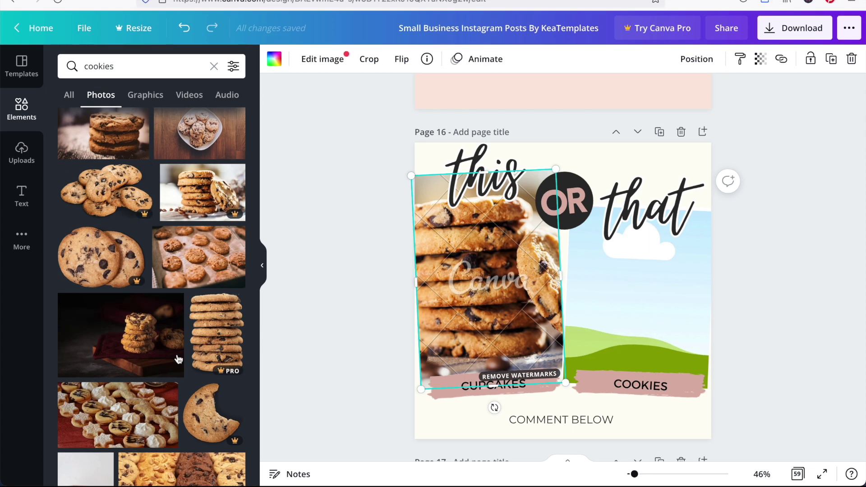
scroll(177, 358, "down", 6)
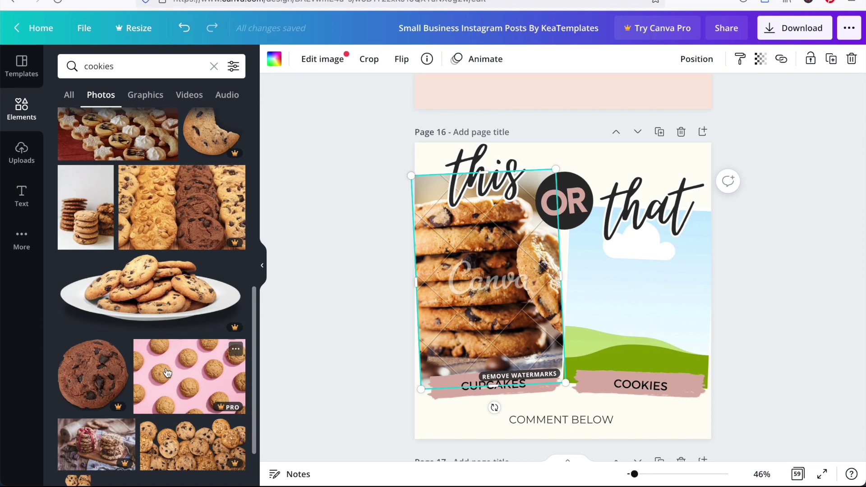
- Replace the Pro photo in the "Cupcakes" frame with the free photo of stacked cookies on a dark background
scroll(167, 373, "up", 6)
left_click_drag(117, 226, 491, 290)
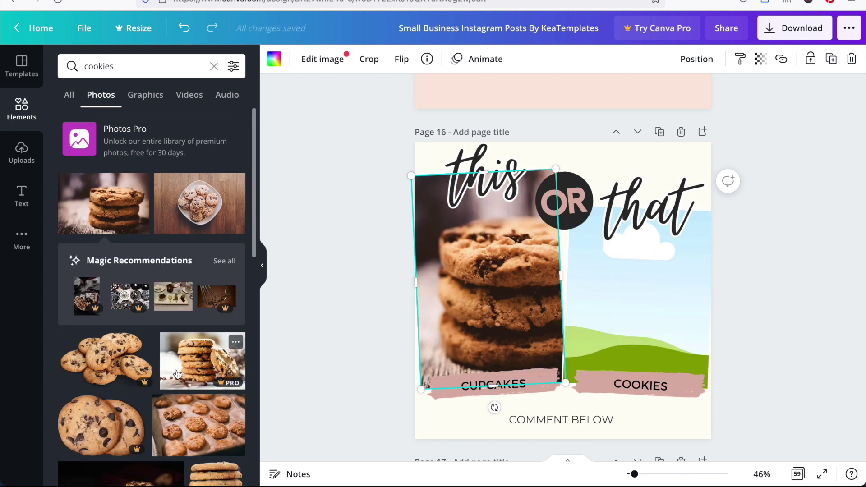
scroll(177, 373, "down", 3)
scroll(178, 374, "down", 10)
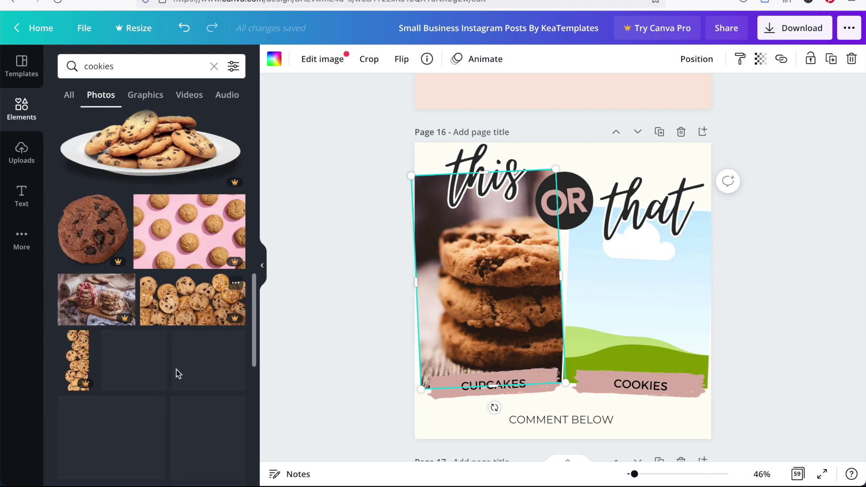
- Fill the frame above the "Cookies" label with the photo of stacked purple, pink and green macarons
scroll(189, 298, "down", 3)
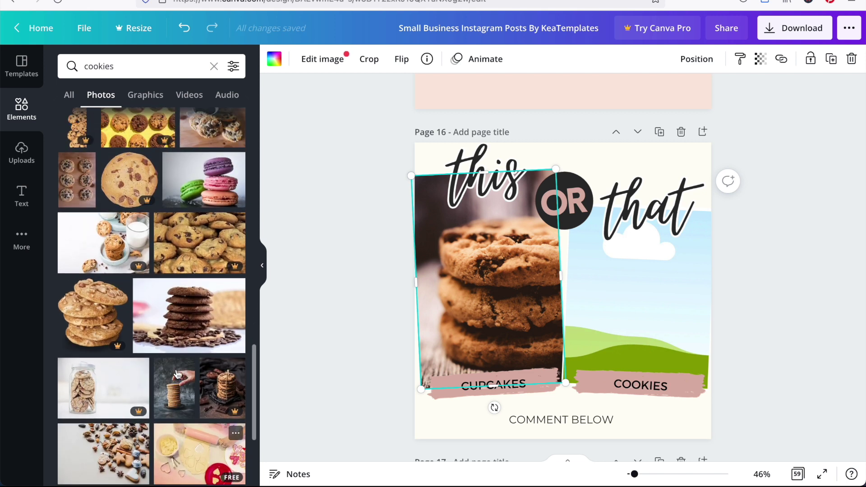
left_click_drag(205, 225, 645, 291)
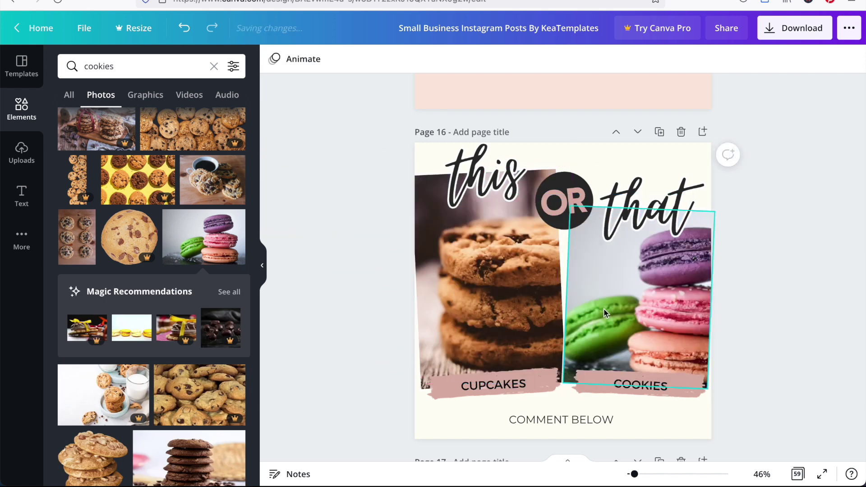
- Rename the "Cupcakes" label as CHOC CHIP and the "Cookies" label as MACAROON
left_click(511, 391)
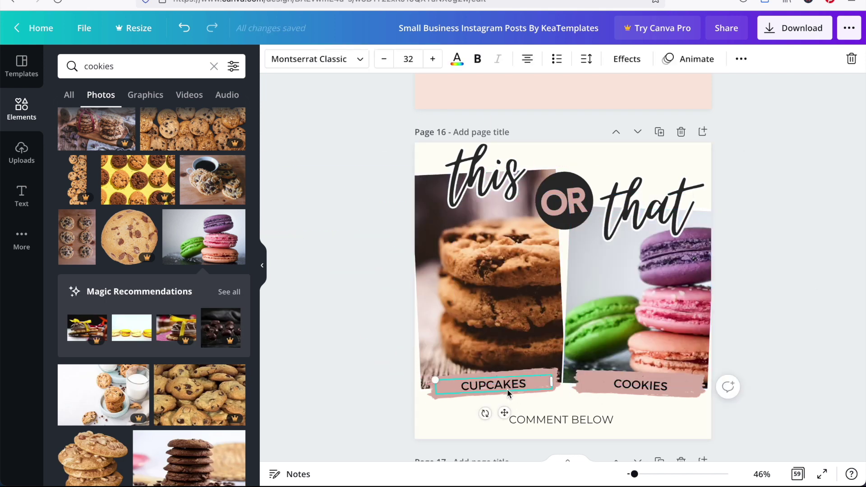
double_click(508, 386)
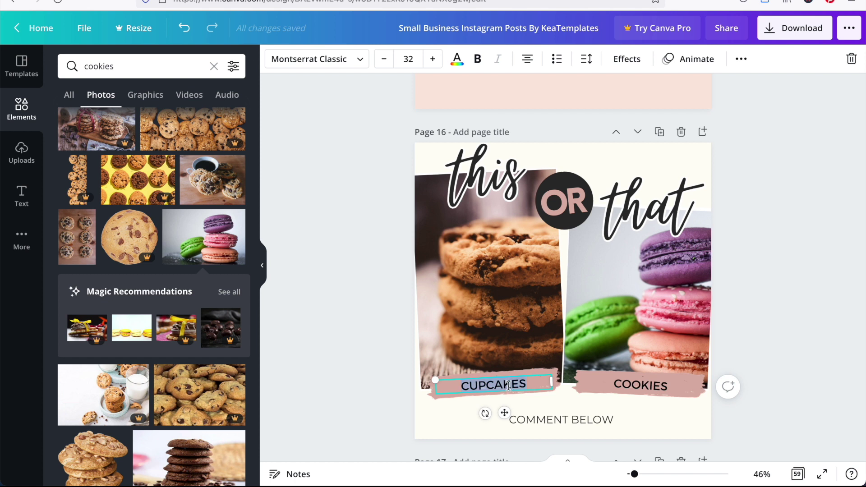
type("CHOC CHIP")
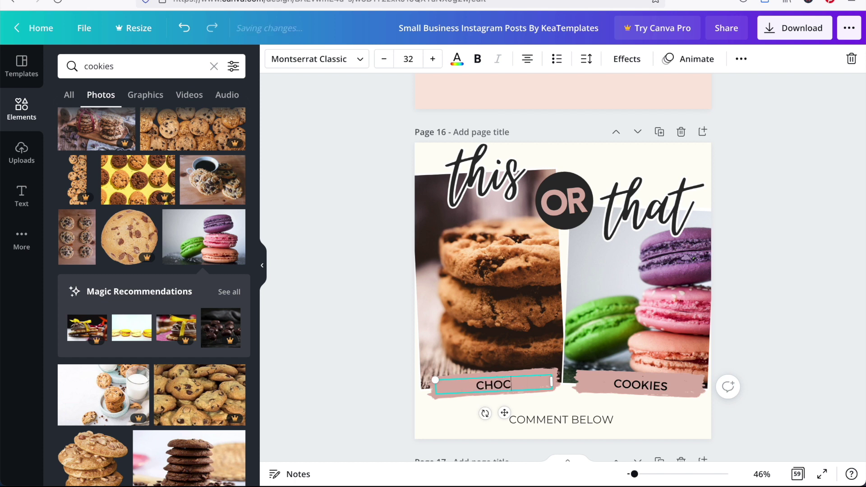
left_click(646, 384)
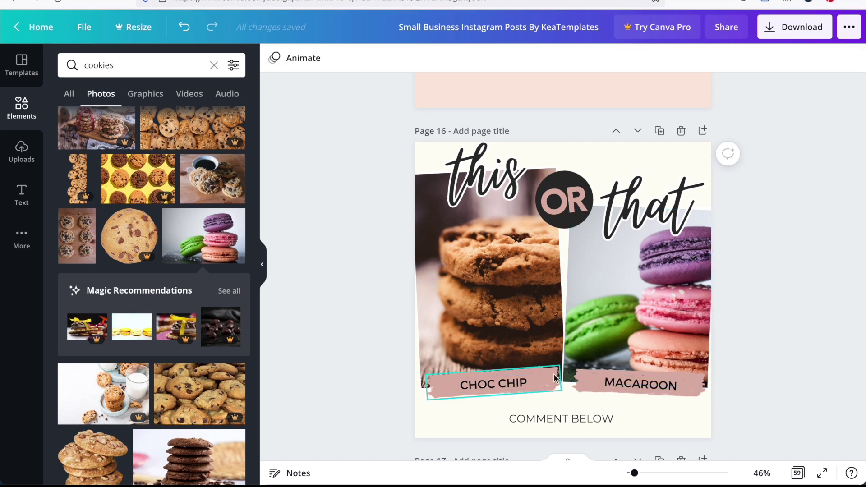
- Recolor the brush strokes behind the CHOC CHIP and MACAROON labels to brown from the document colors
left_click(555, 376)
left_click(276, 58)
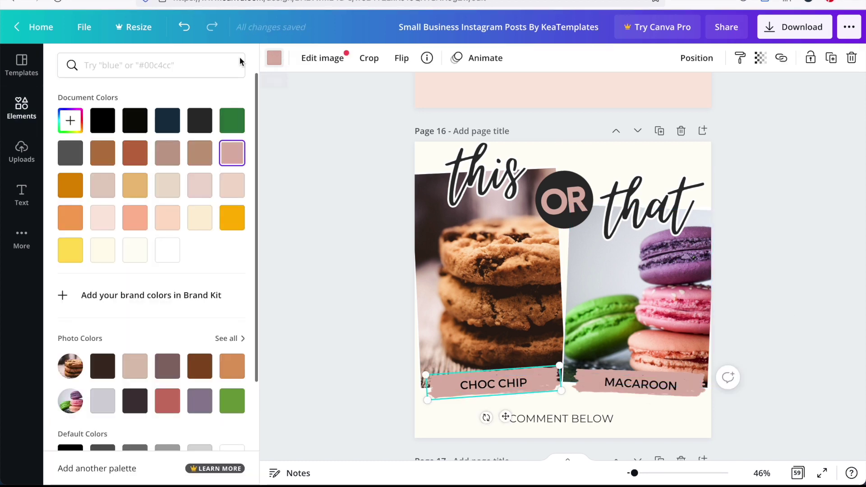
left_click(109, 160)
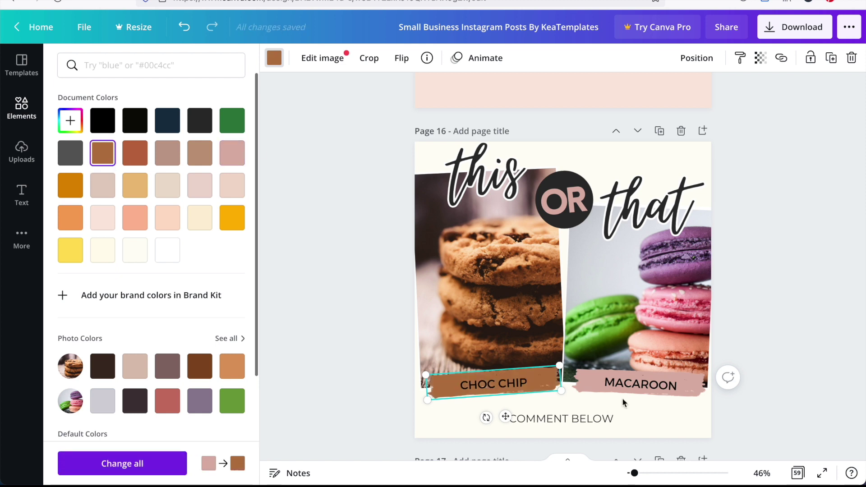
left_click(683, 395)
left_click(686, 374)
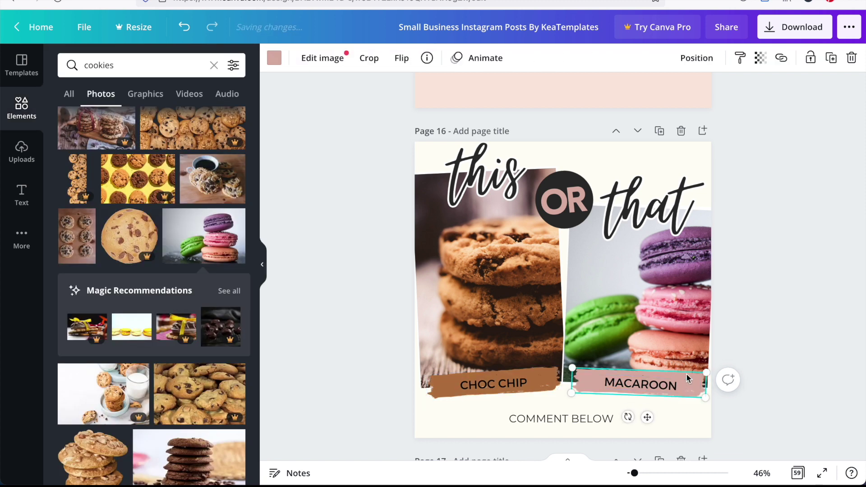
left_click(274, 58)
left_click(102, 153)
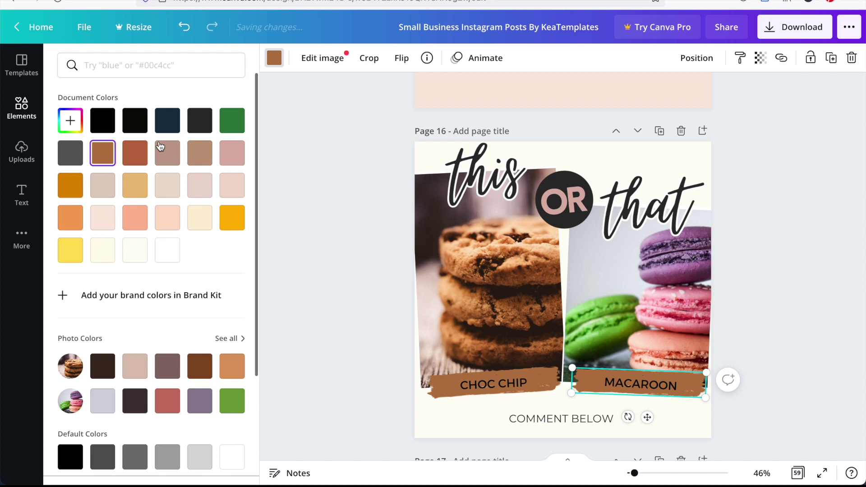
- Change the color of the "OR" text in the circle to the golden yellow document color
left_click(576, 212)
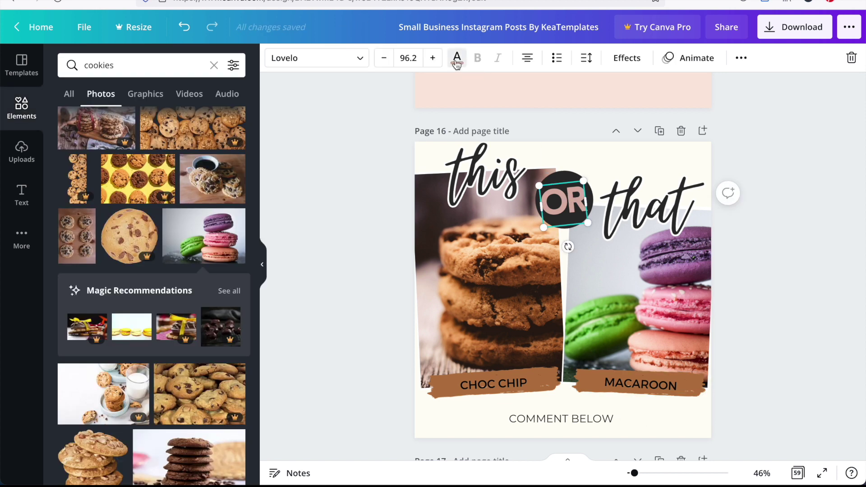
left_click(457, 58)
left_click(233, 219)
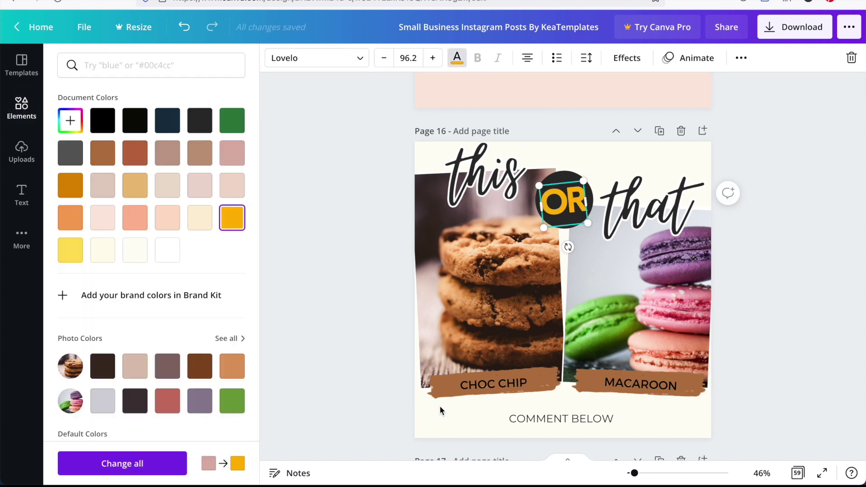
- Set the background of the "this or that" page to the light cream-beige document color
left_click(440, 408)
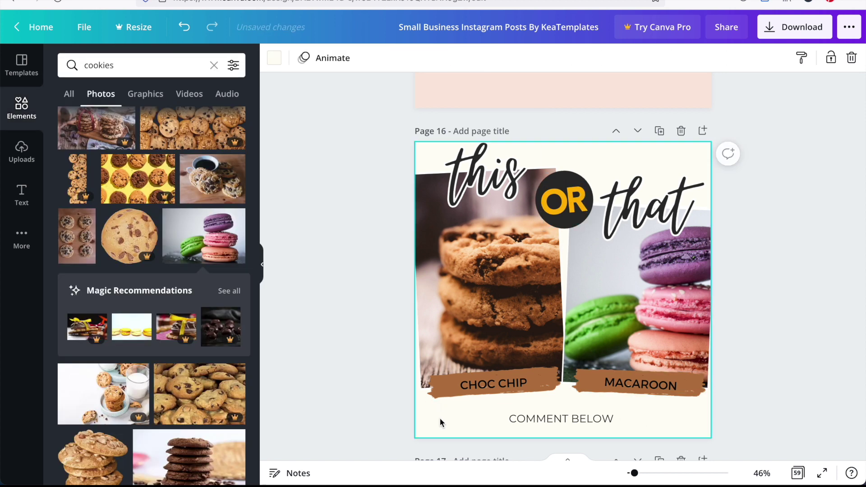
left_click(276, 60)
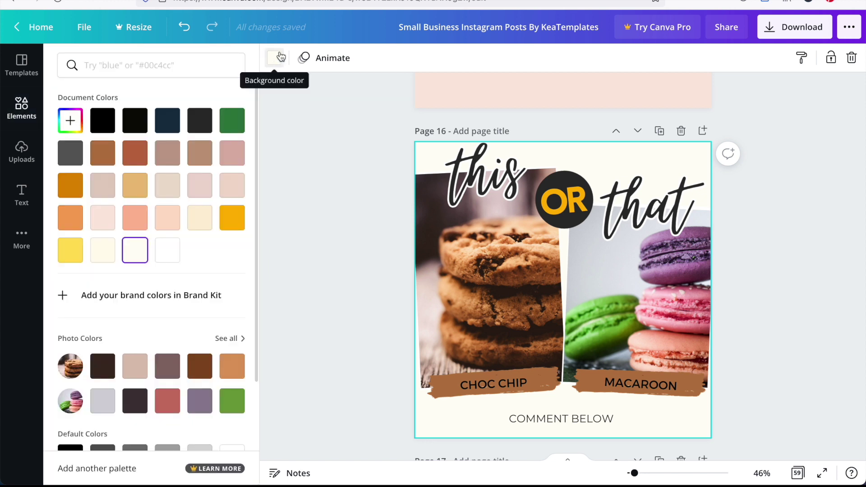
left_click(200, 218)
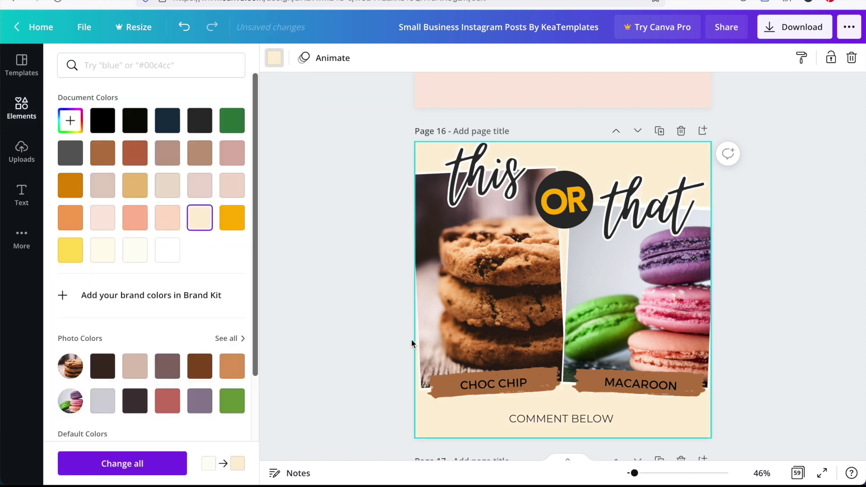
left_click(411, 340)
scroll(411, 339, "up", 1)
scroll(411, 340, "down", 1)
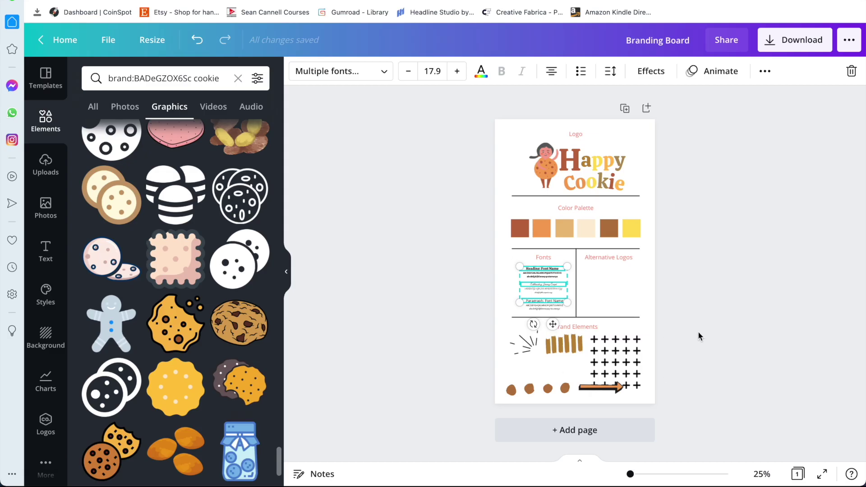
- Copy the brush-stripe graphic from the Branding Board's brand elements and paste it onto the "this or that" page of the Instagram template
left_click(697, 331)
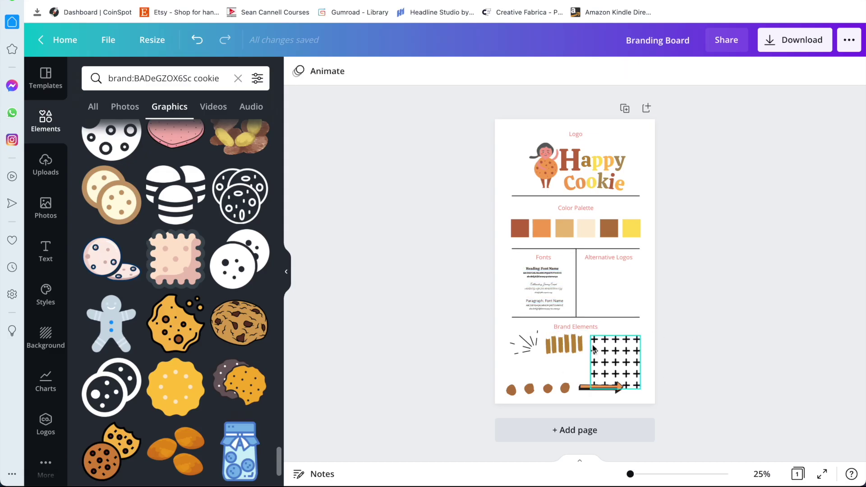
left_click(559, 346)
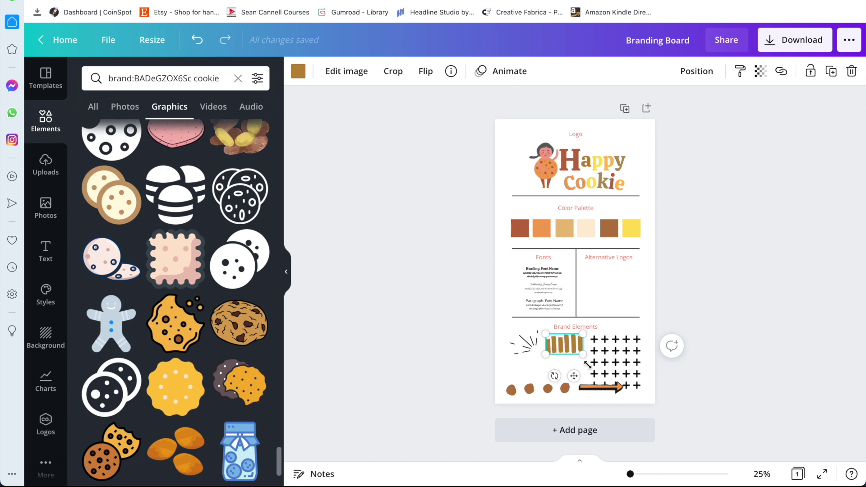
key("ctrl+Up")
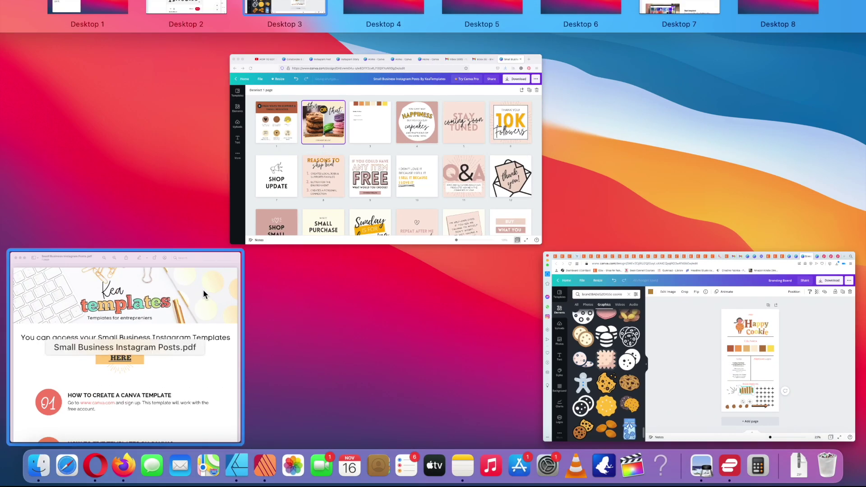
left_click(386, 199)
double_click(272, 170)
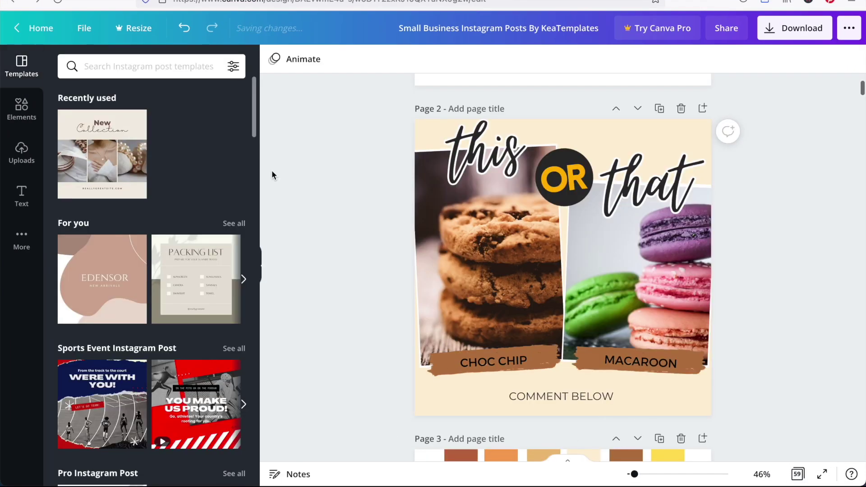
left_click(677, 397)
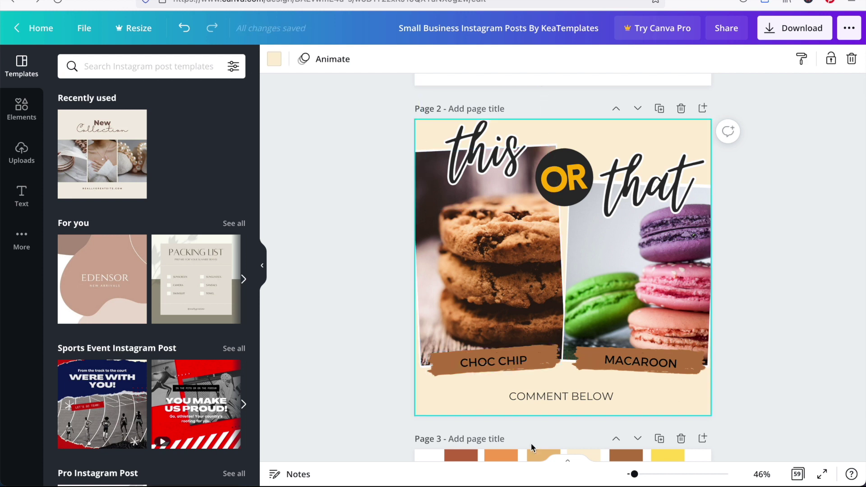
key("super+v")
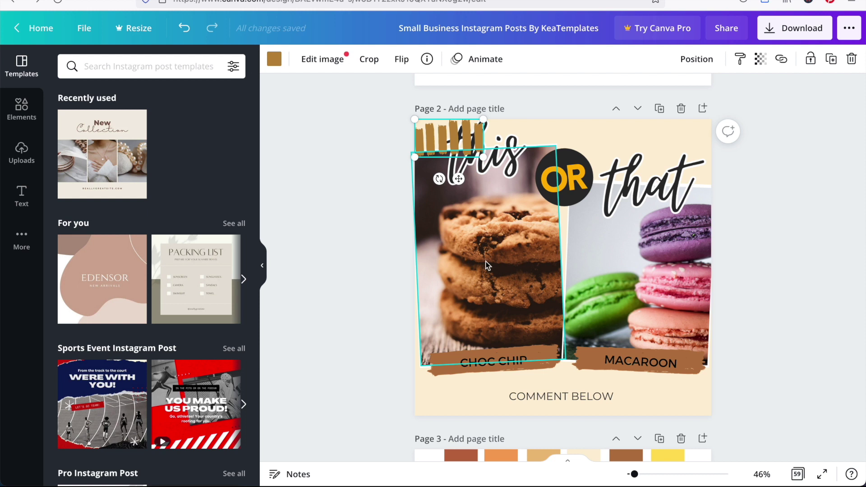
- Enlarge the pasted brush-stripe graphic, place it partly off the page's lower left edge, and send it behind the CHOC CHIP label
mouse_move(450, 151)
left_mouse_down()
mouse_move(433, 230)
mouse_move(438, 357)
mouse_move(431, 348)
left_mouse_up()
left_click_drag(401, 323, 310, 278)
mouse_move(430, 330)
left_mouse_down()
mouse_move(434, 372)
mouse_move(443, 371)
left_mouse_up()
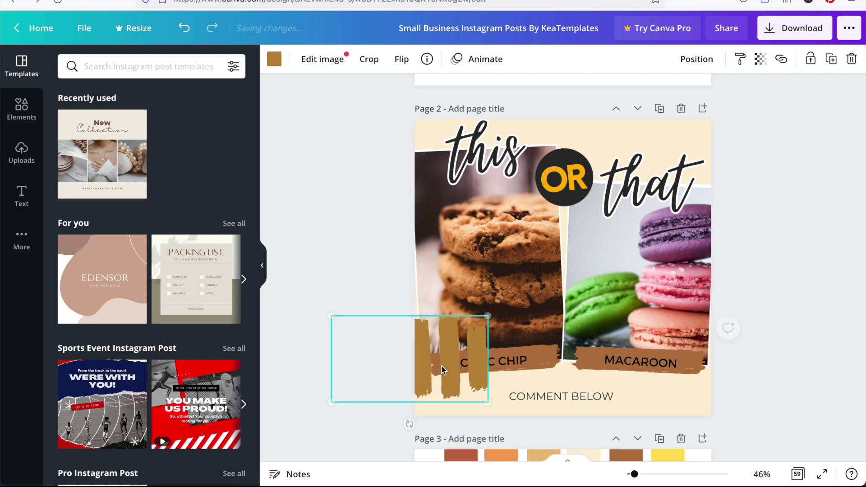
key("super+bracketleft")
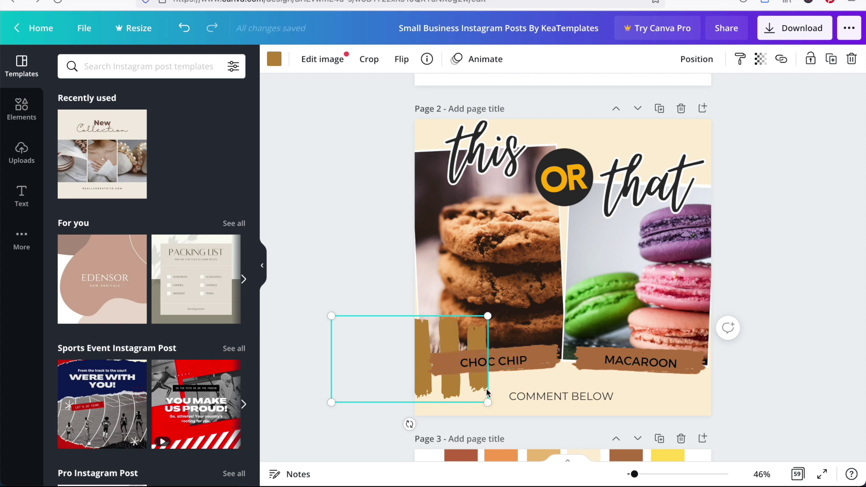
- Recolor the brush-stripe graphic to the light tan document color
left_click(275, 58)
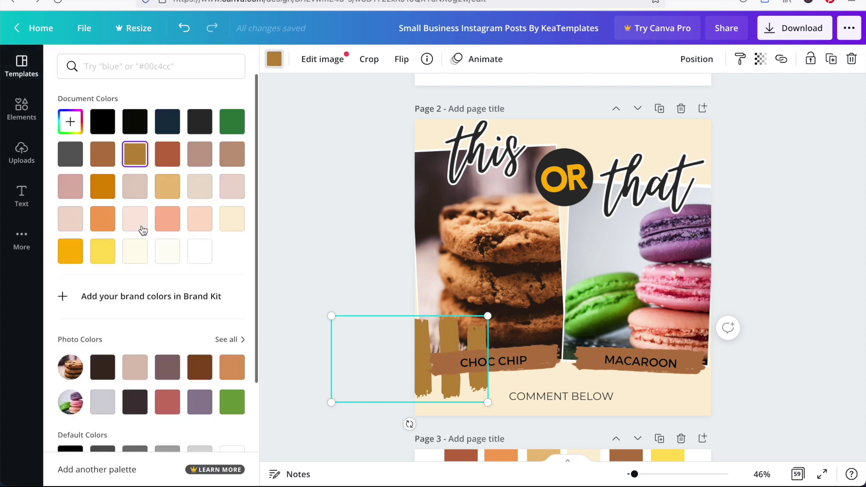
left_click(170, 194)
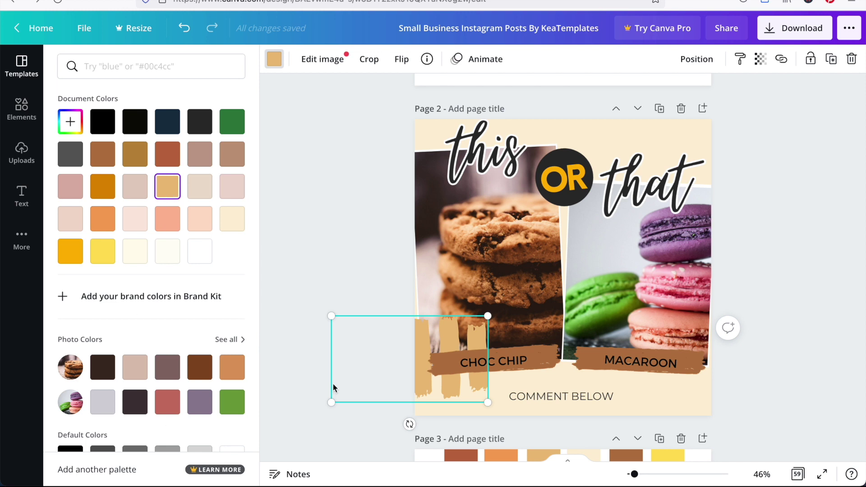
left_click(341, 367)
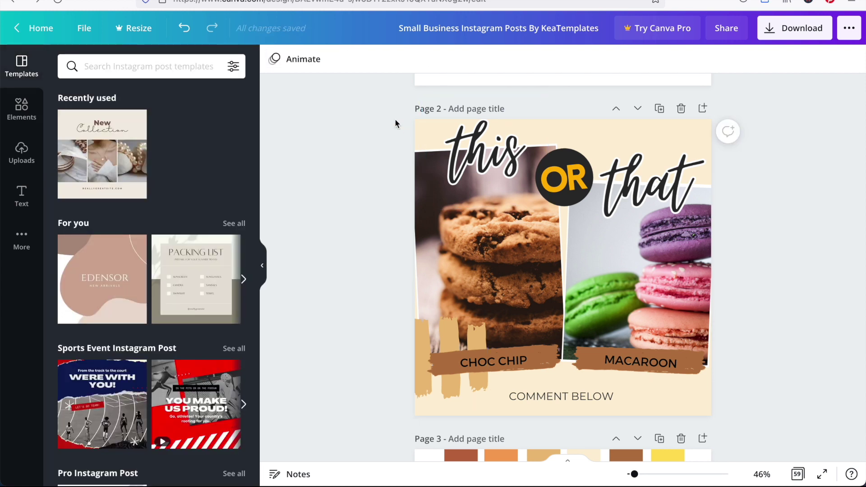
- Change the font of the "this" heading to Jimmy Script and select the "that" heading
left_click(484, 134)
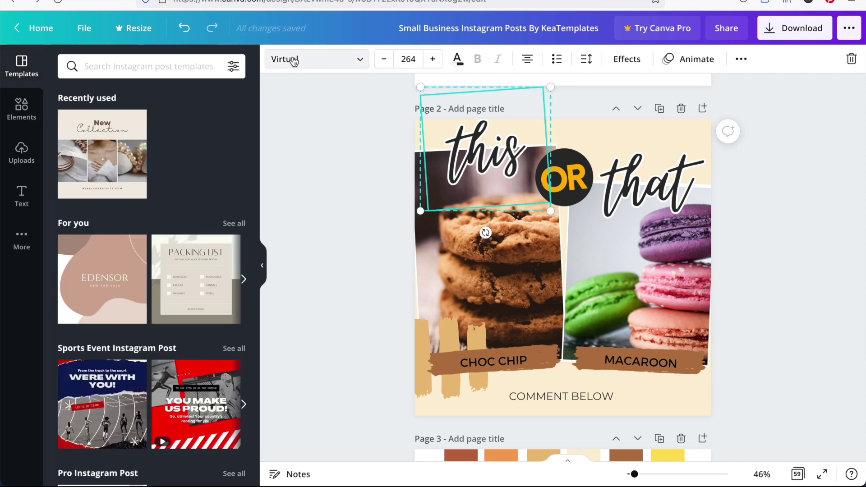
left_click(291, 60)
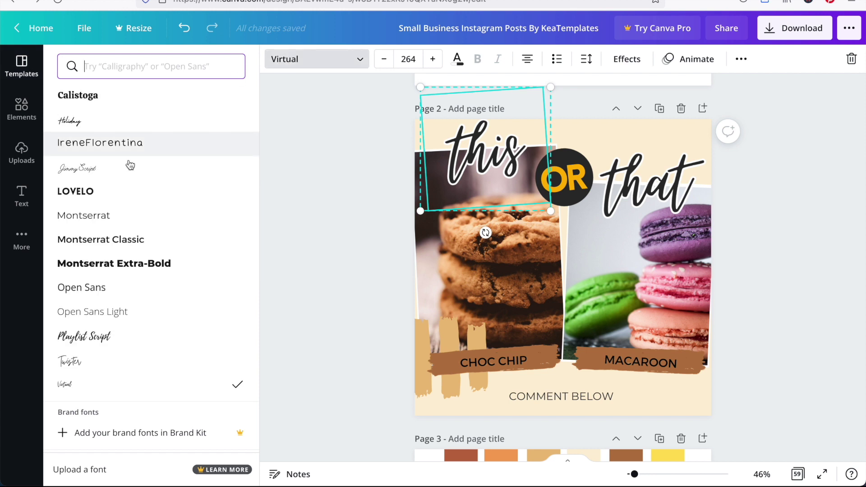
left_click(116, 173)
left_click(684, 207)
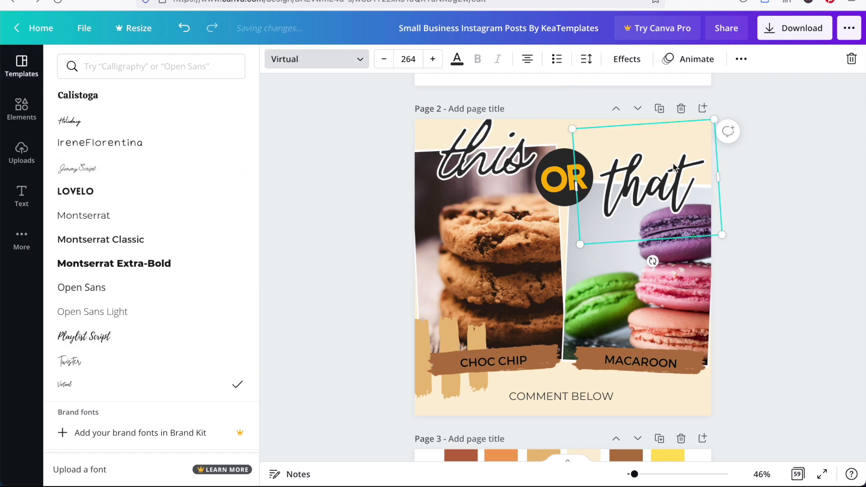
left_click(90, 169)
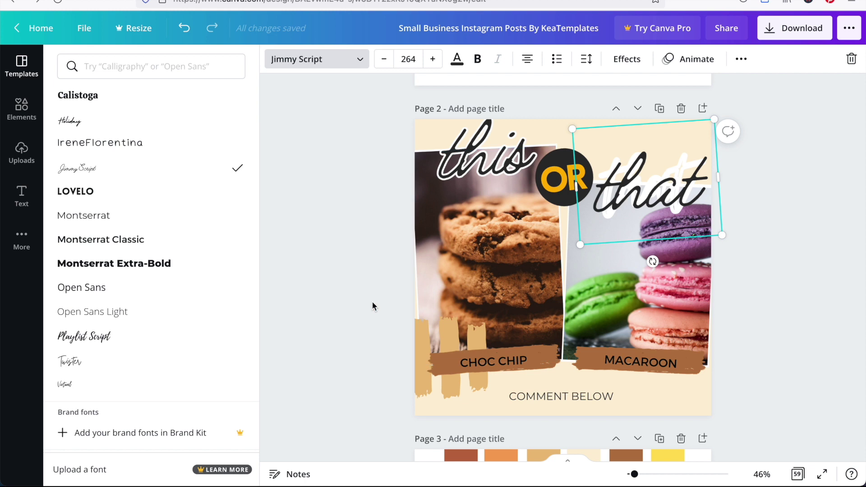
key("Escape")
key("ctrl+z")
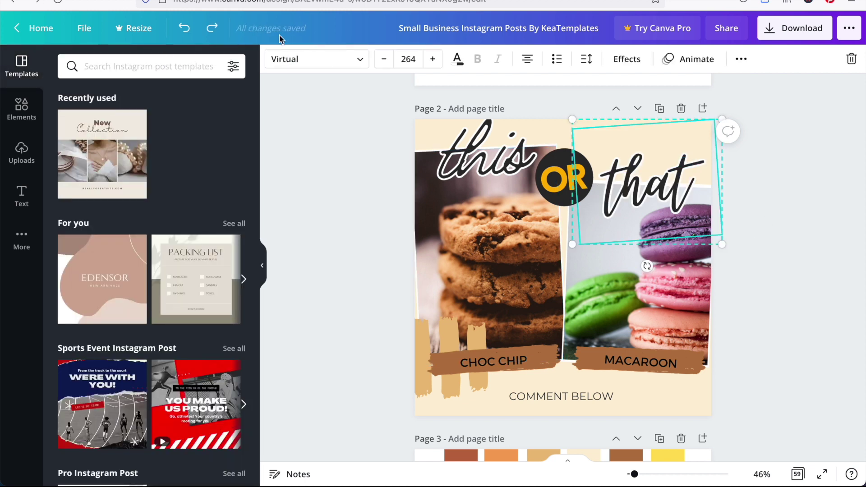
- Apply the Jimmy Script font to the "that" heading
left_click(290, 61)
left_click(88, 171)
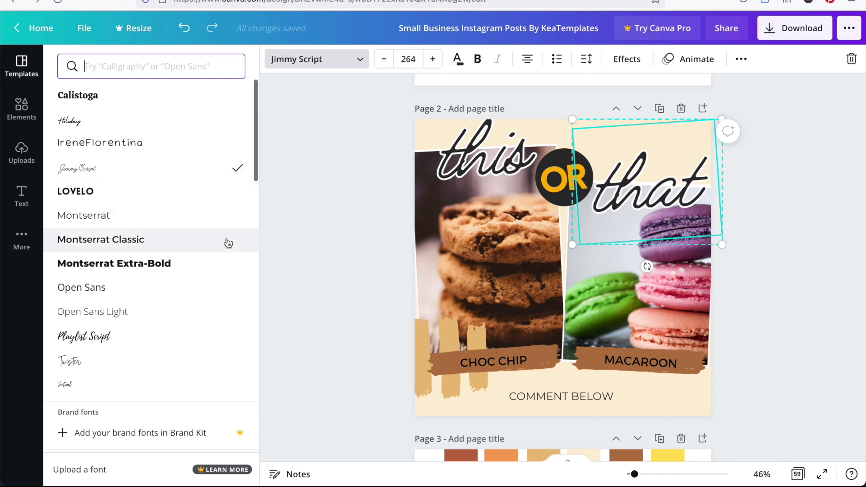
left_click(278, 184)
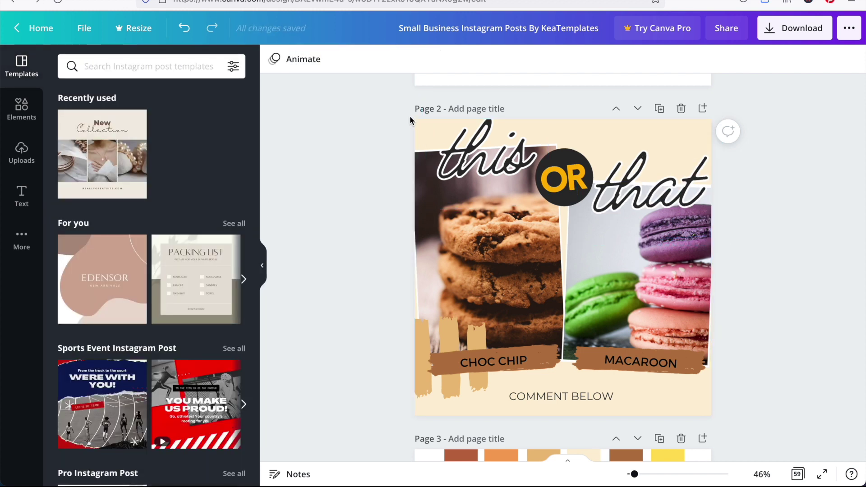
- Try rotating the cookie photo and the macaroon photo upright without their white frames on page 2
left_click(463, 259)
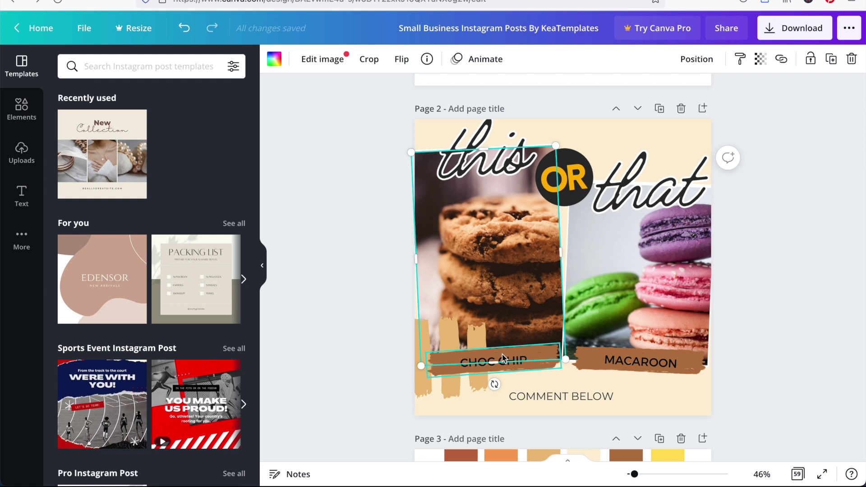
left_click_drag(493, 385, 488, 385)
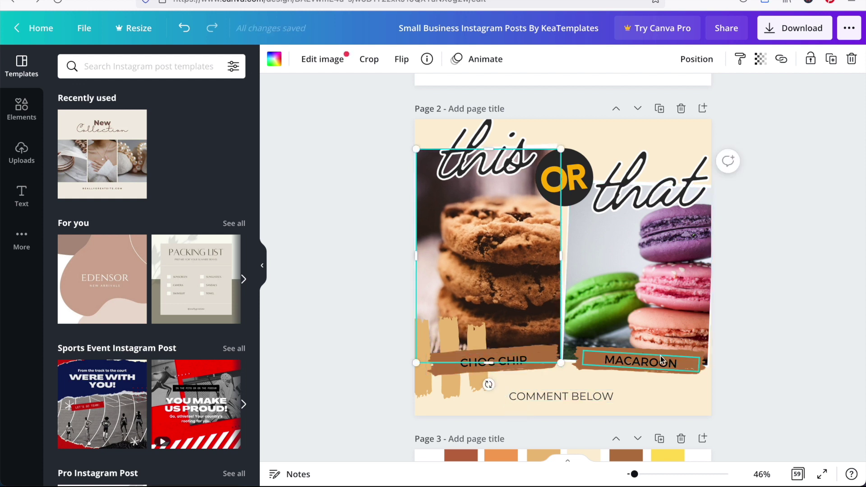
left_click(657, 343)
left_click_drag(635, 384, 639, 384)
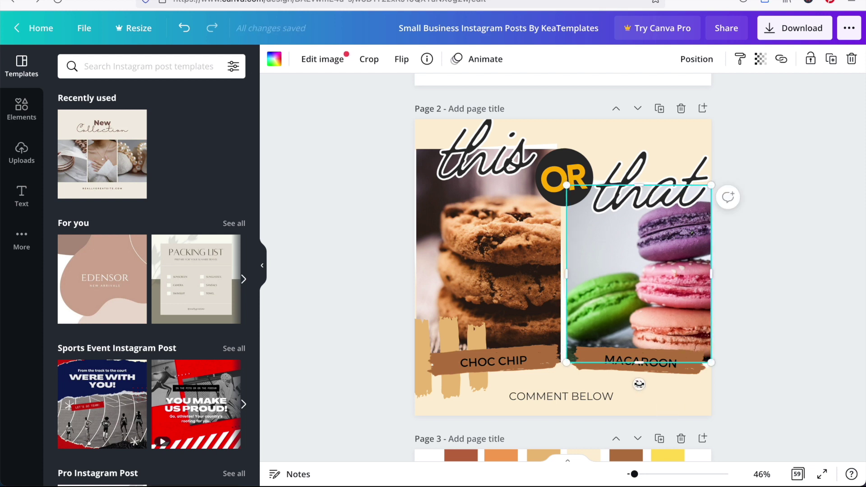
- Undo both photo rotations and the last font change of the "that" heading
left_click(795, 276)
key("ctrl+z")
key("ctrl+z")
key("ctrl+z")
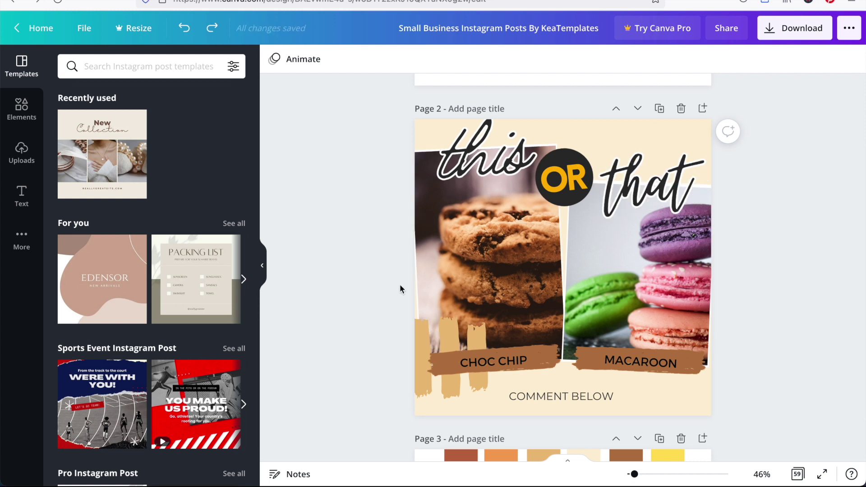
- Rotate the cookie photo and the macaroon photo upright together with their white frames
left_click(478, 274)
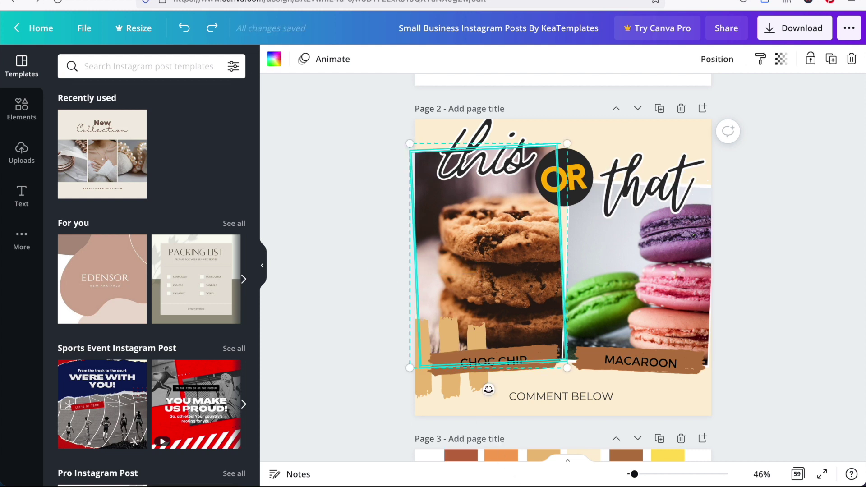
left_click_drag(488, 389, 482, 387)
left_click(631, 334)
left_click_drag(634, 385, 641, 387)
left_click(771, 273)
key("ctrl+alt+g")
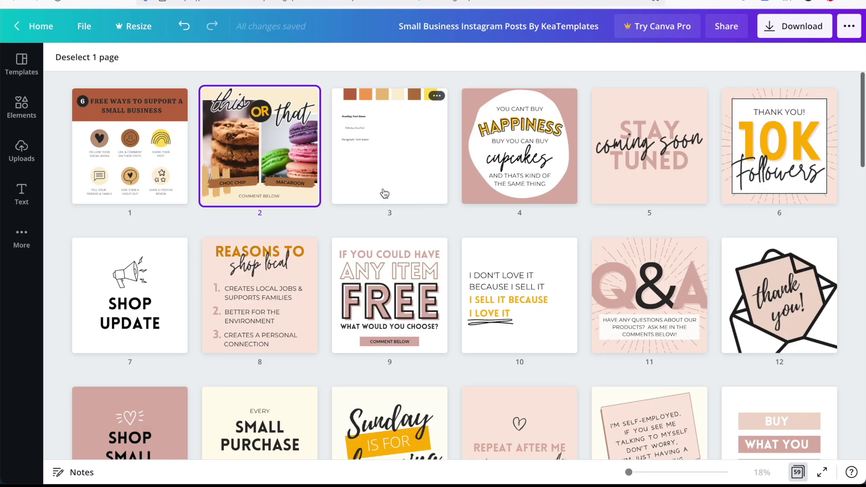
key("ctrl+alt+g")
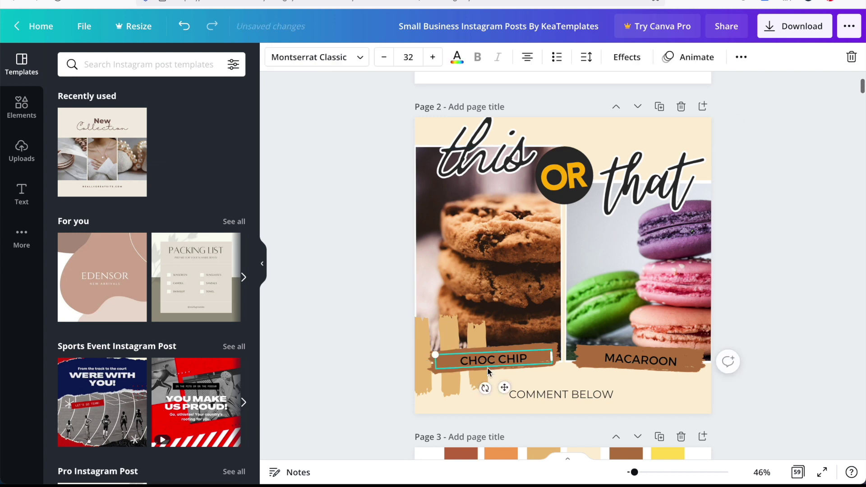
- Change the font of the CHOC CHIP and MACAROON labels to Open Sans
left_click(306, 58)
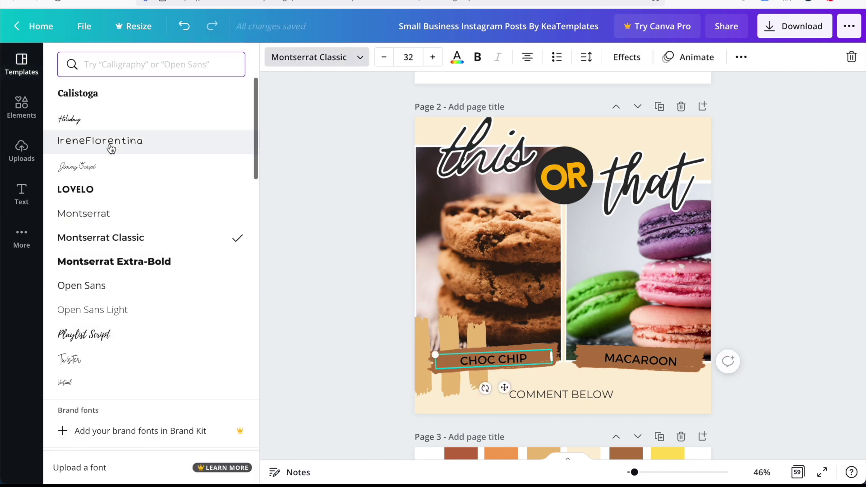
left_click(100, 288)
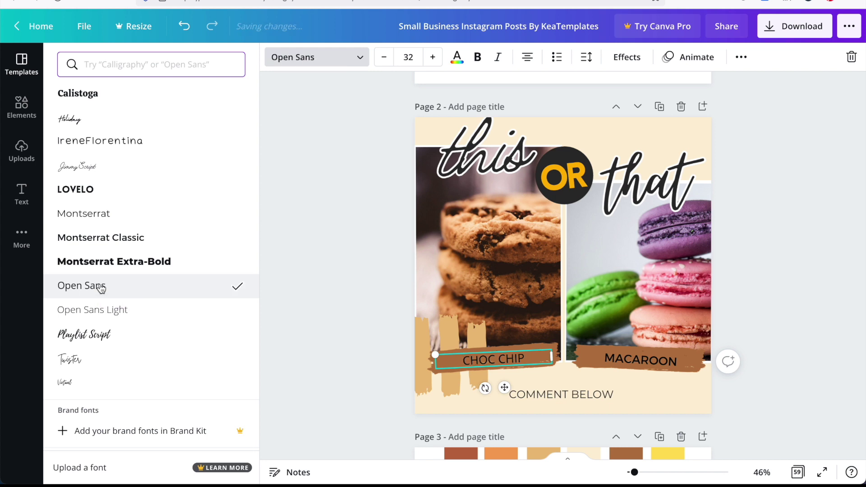
left_click(623, 371)
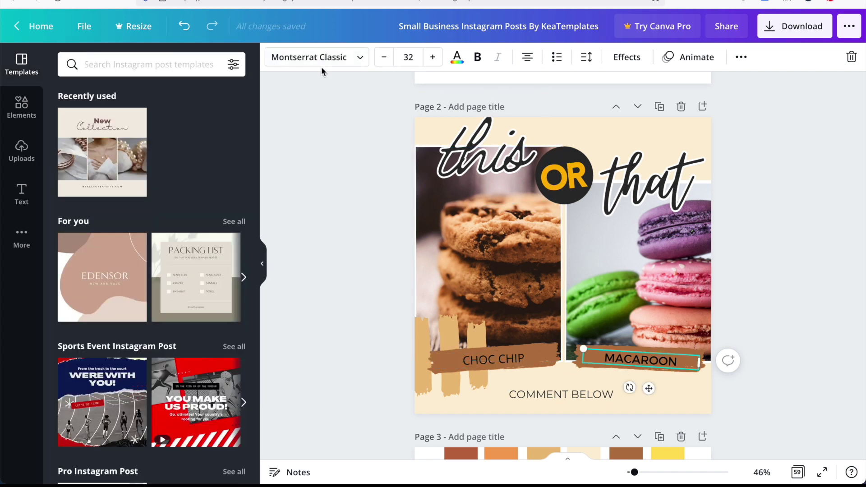
left_click(336, 57)
left_click(121, 288)
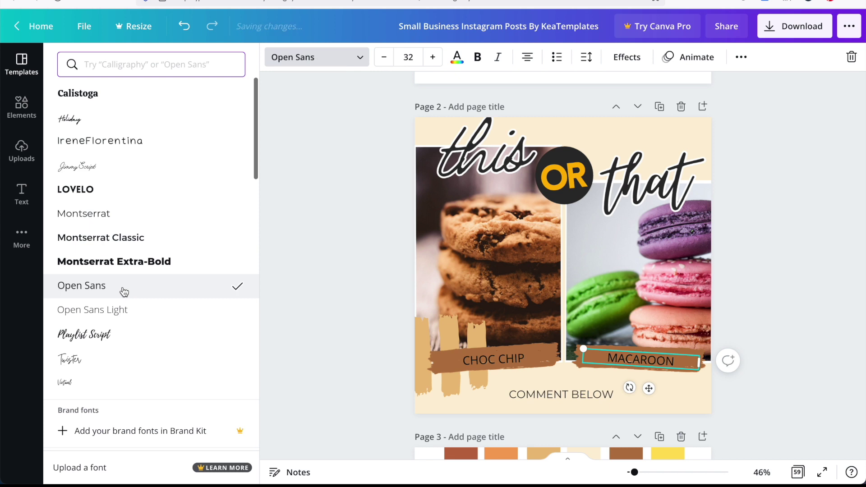
- Change the font of the COMMENT BELOW text to Open Sans and deselect it
left_click(572, 396)
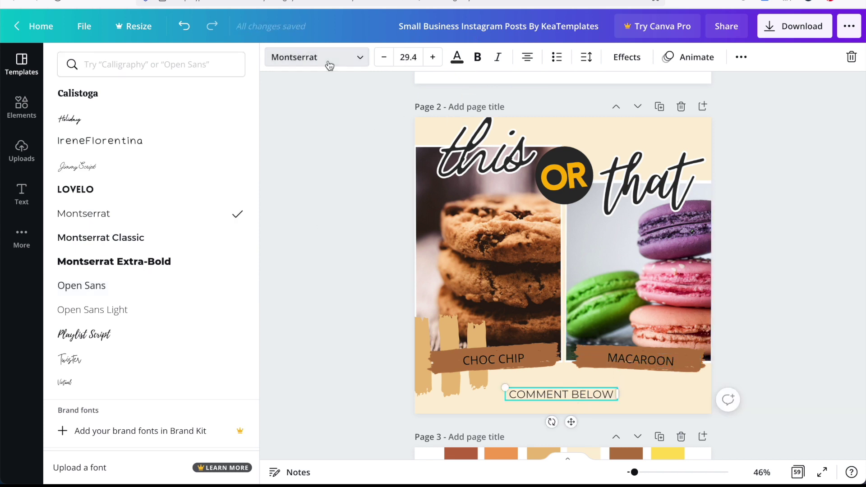
left_click(325, 67)
left_click(326, 69)
left_click(113, 287)
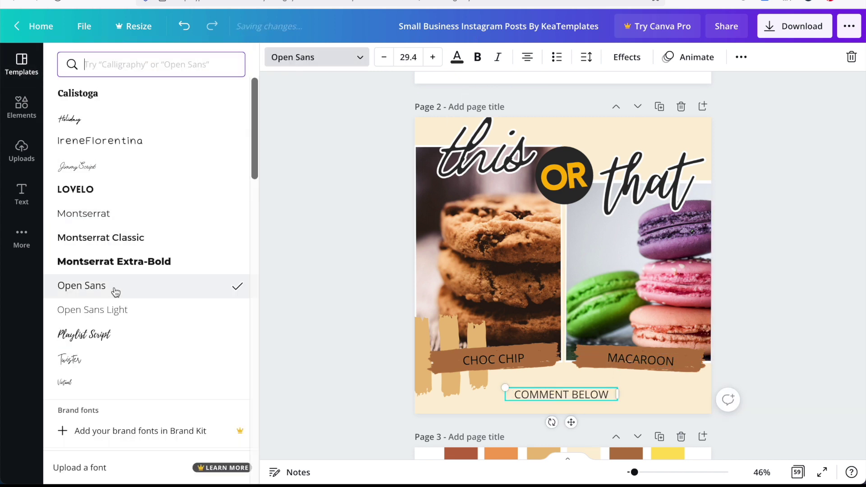
left_click(327, 344)
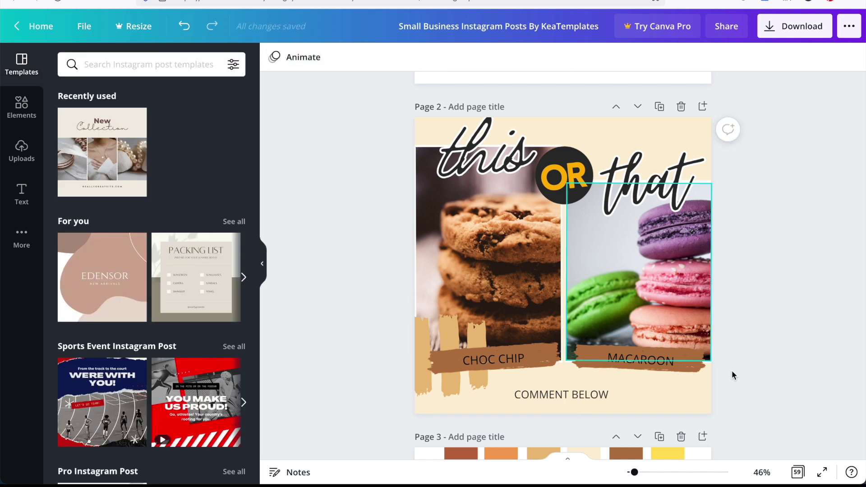
- Go to page 1 through the page overview and review the download options for the design
left_click(802, 469)
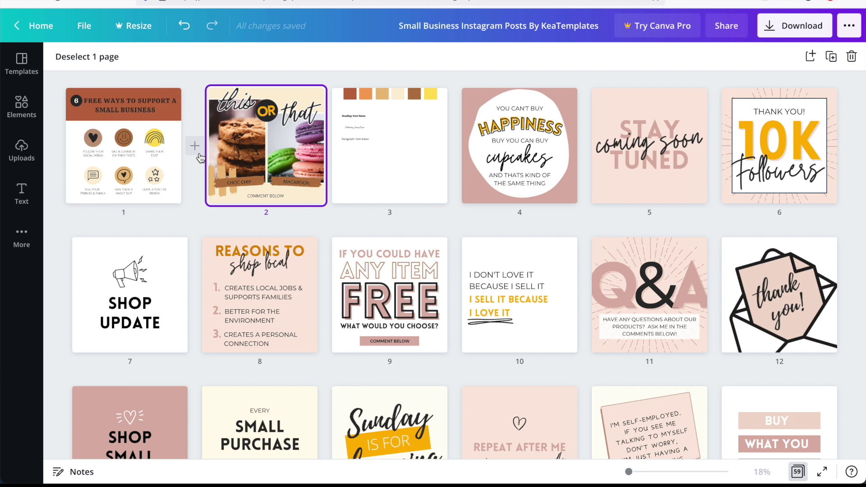
double_click(176, 144)
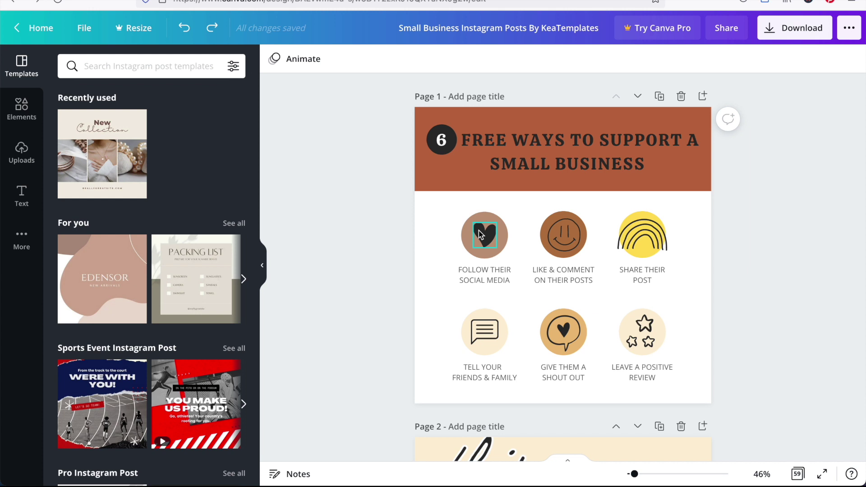
left_click(807, 39)
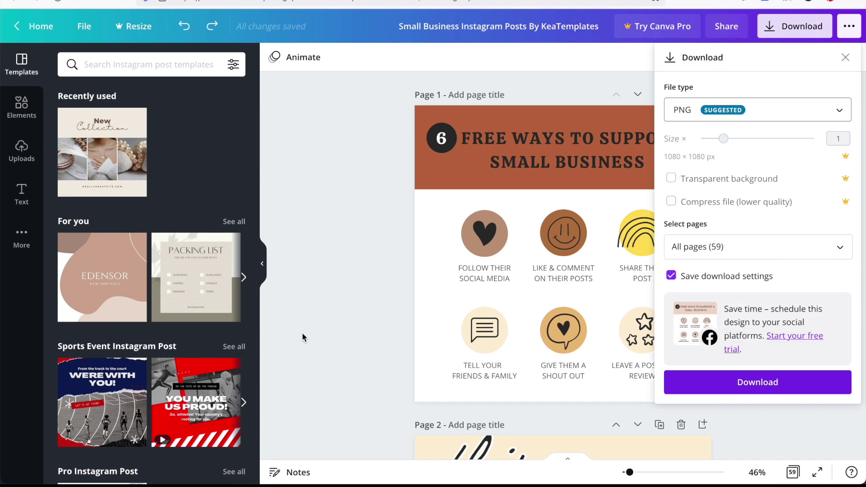
left_click(302, 334)
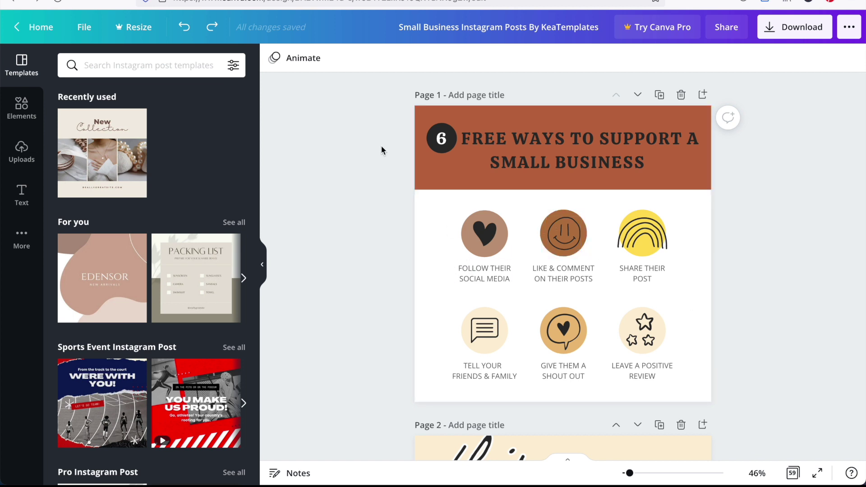
- Select the six line icons inside the colored circles on page 1 and bring up the animation choices
left_click_drag(381, 145, 782, 351)
left_click(781, 351)
left_click(650, 320)
left_click(563, 330, "shift")
left_click(485, 329, "shift")
left_click(478, 239, "shift")
left_click(564, 233, "shift")
left_click(643, 232, "shift")
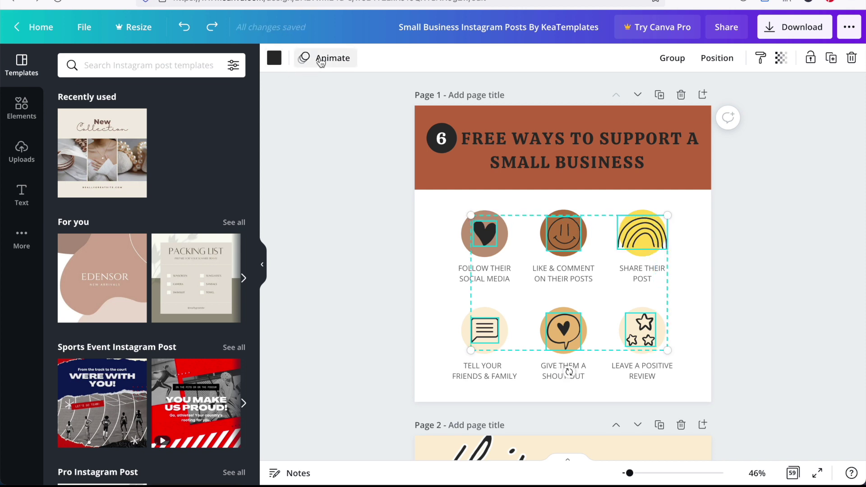
left_click(321, 62)
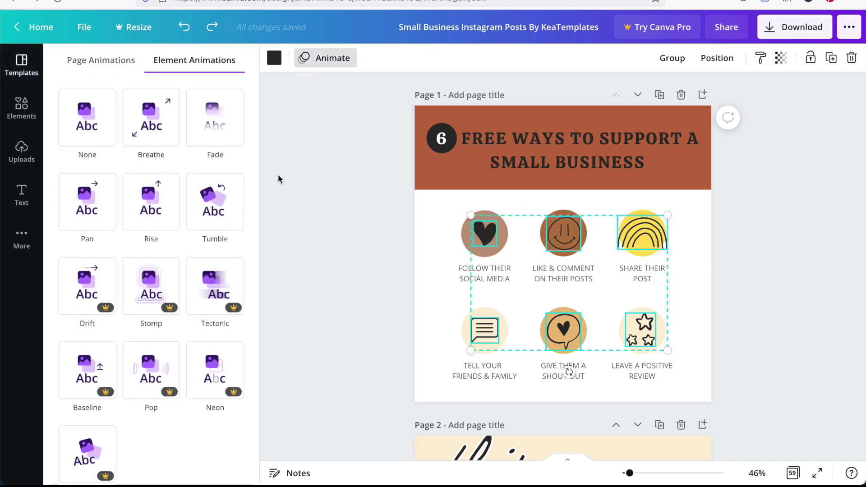
- Preview the Breathe, Rise, Pan and Tumble element animations on the six selected icons
left_click(173, 122)
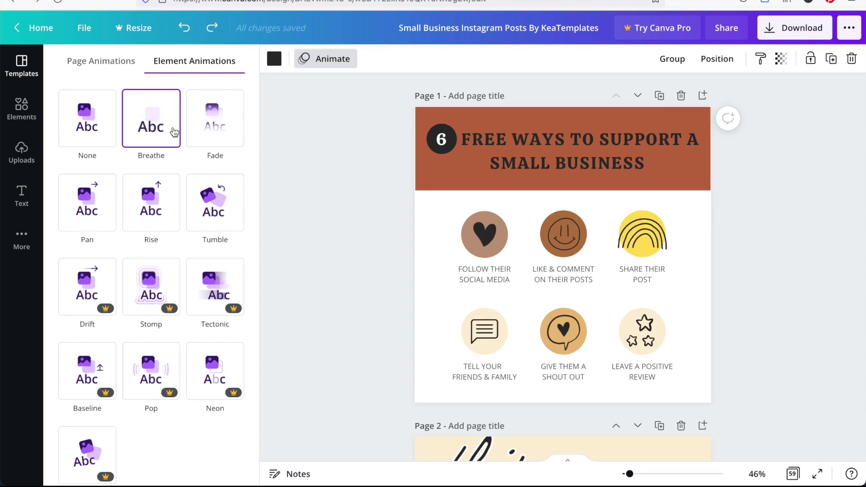
left_click(155, 218)
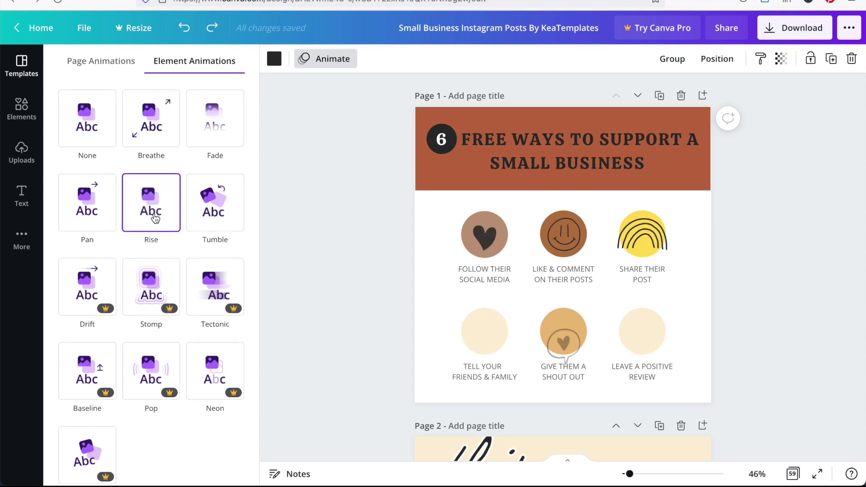
left_click(81, 206)
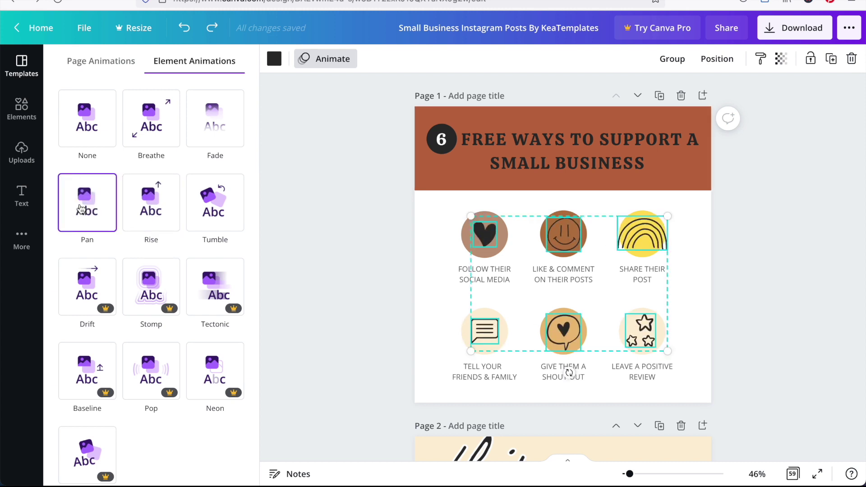
left_click(230, 213)
left_click(163, 225)
- Preview the Fade, Block and Breathe page animations on page 1
left_click(105, 63)
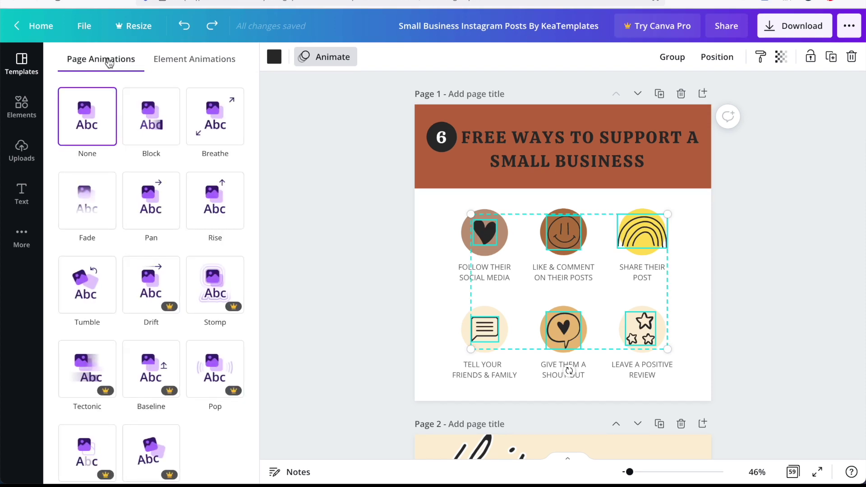
left_click(92, 233)
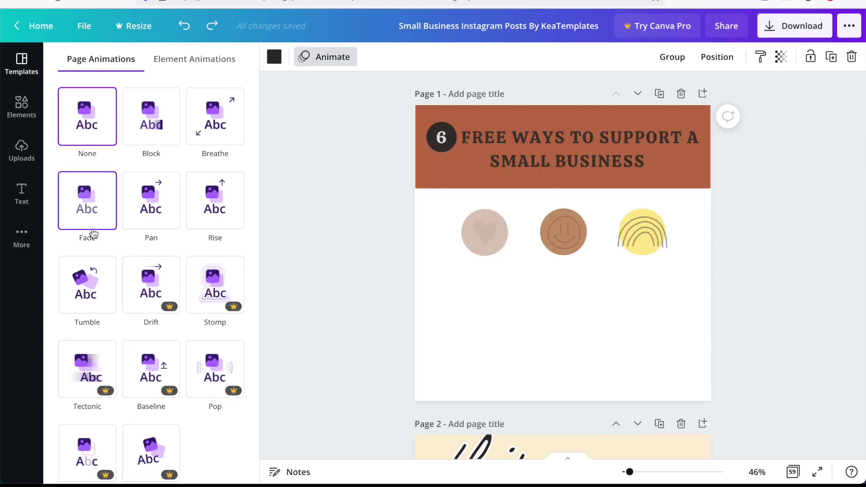
left_click(160, 129)
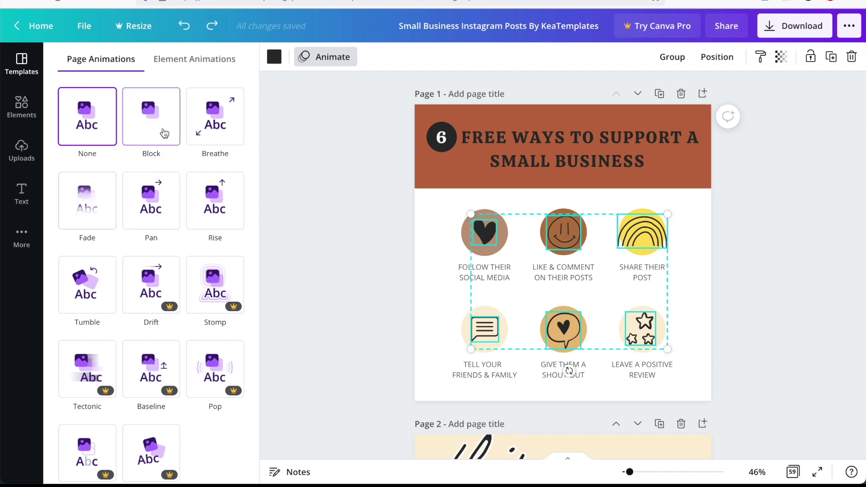
left_click(223, 129)
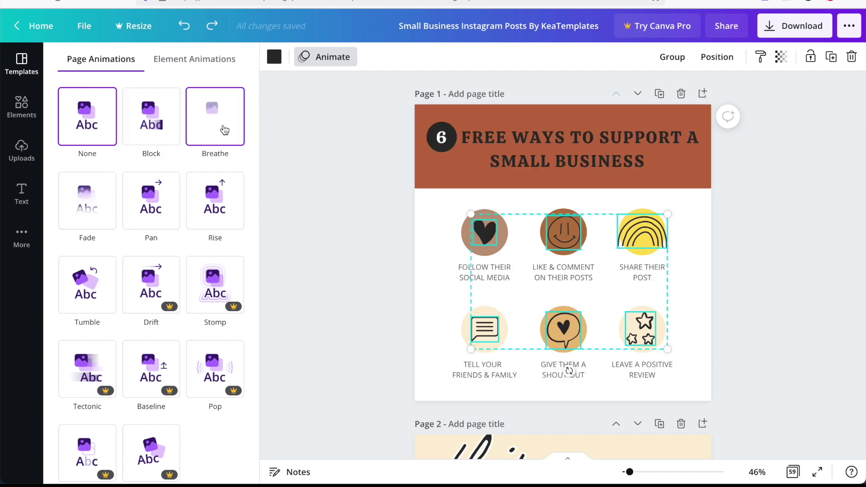
- Apply the Tumble element animation to the six selected icons and deselect them
left_click(212, 209)
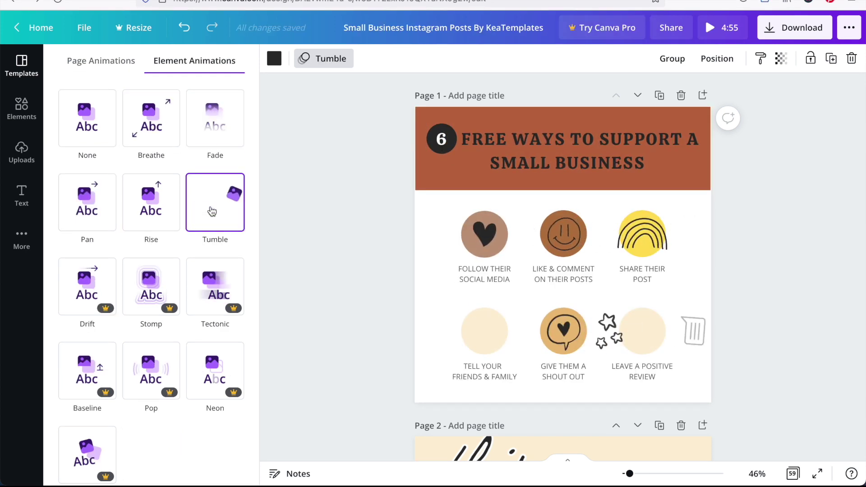
left_click(382, 253)
- Try the Typewriter and Bounce text animations on the "Free ways to support a small business" heading and apply Ascend
left_click(489, 152)
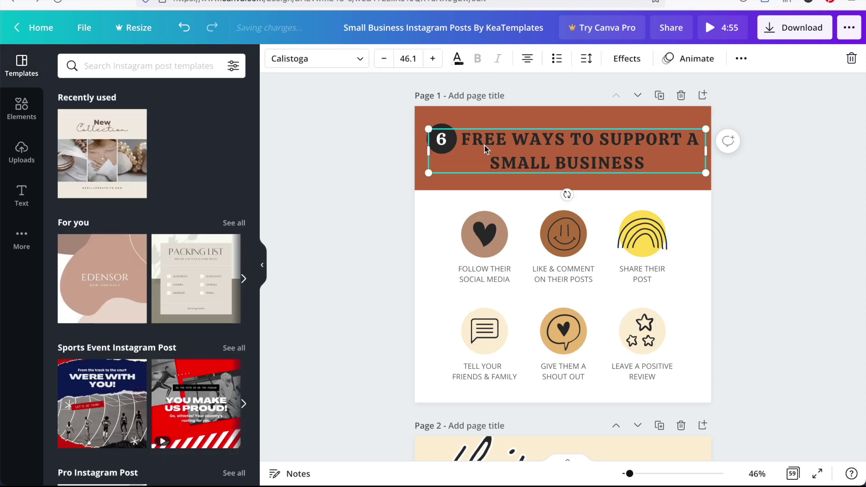
left_click(698, 64)
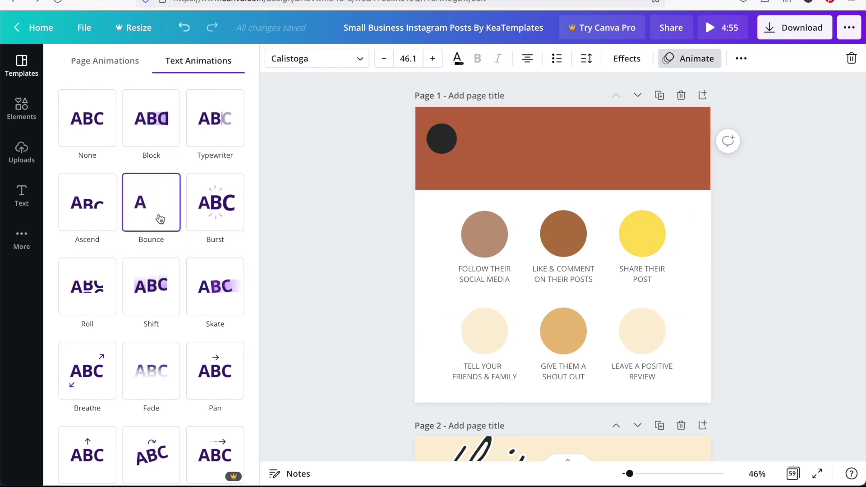
left_click(209, 127)
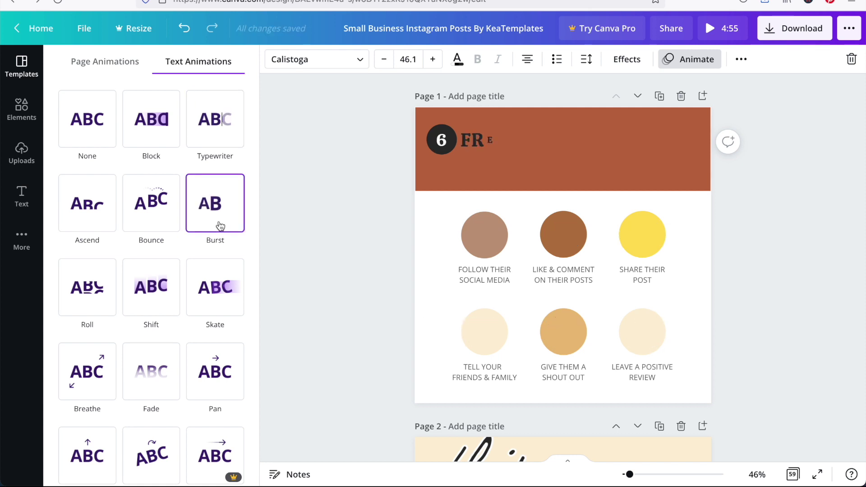
left_click(145, 216)
left_click(88, 205)
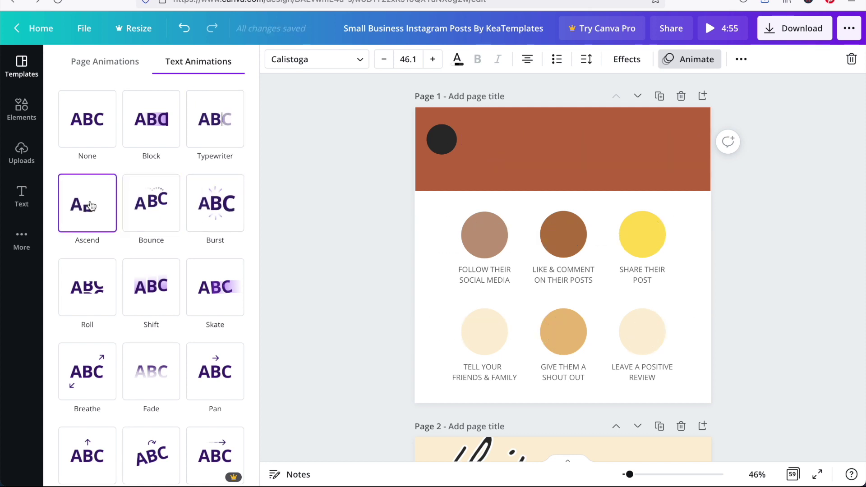
left_click(342, 267)
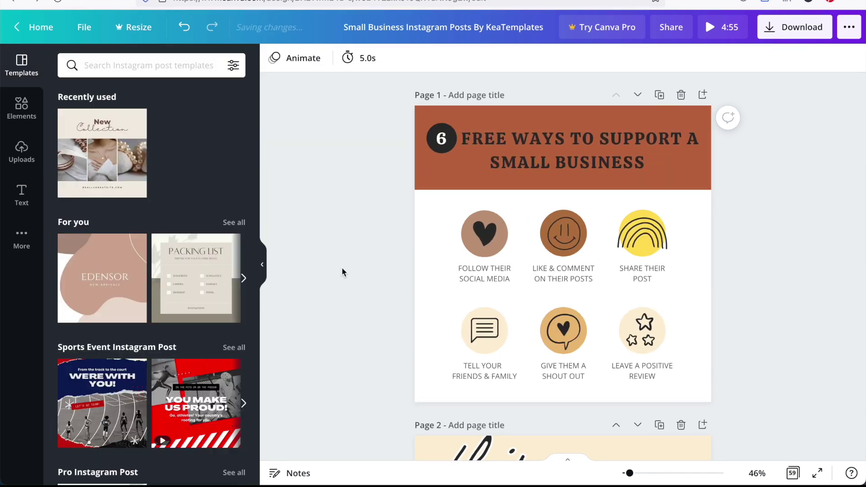
- Set page 1's timing to 7.0 seconds and play the design in the full preview
left_click(357, 63)
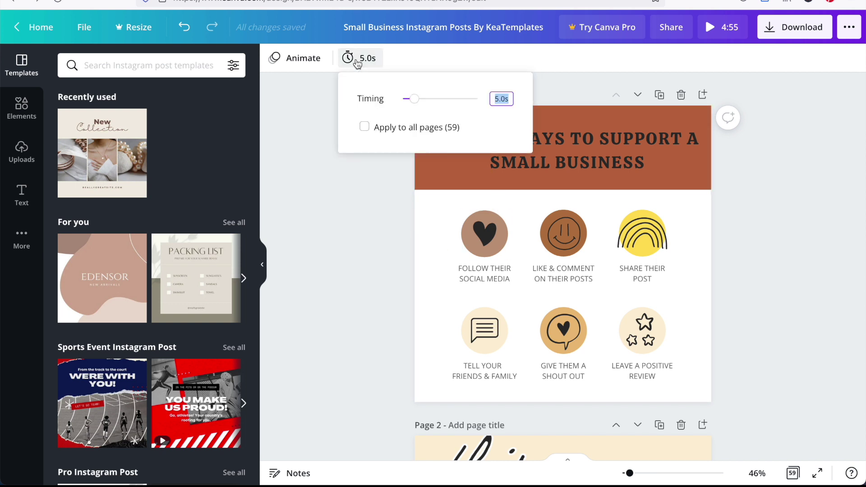
mouse_move(421, 104)
left_mouse_down()
mouse_move(413, 100)
mouse_move(436, 100)
mouse_move(420, 103)
left_mouse_up()
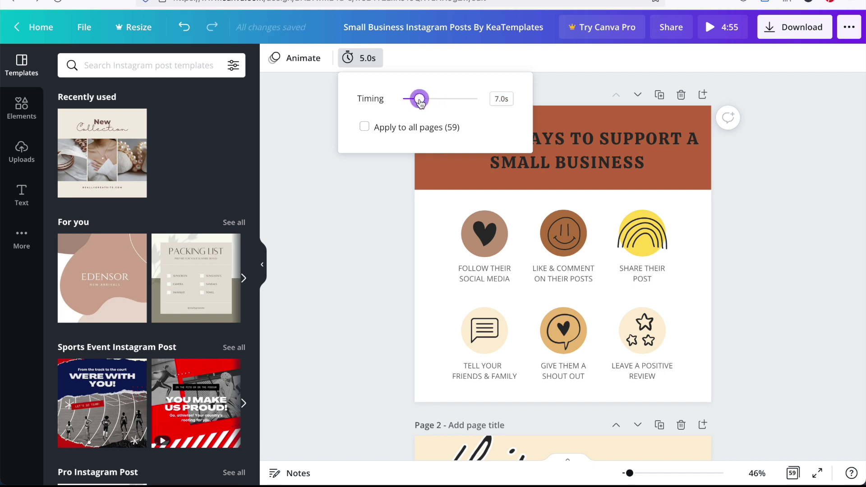
left_click(382, 260)
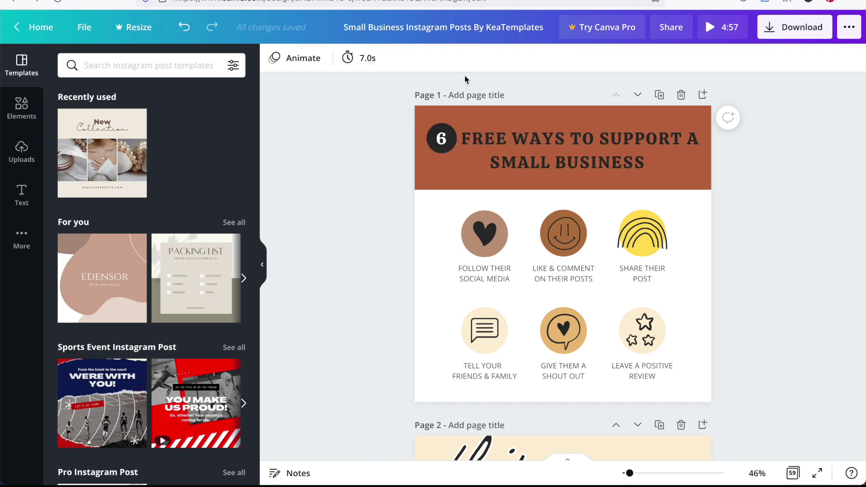
left_click(728, 30)
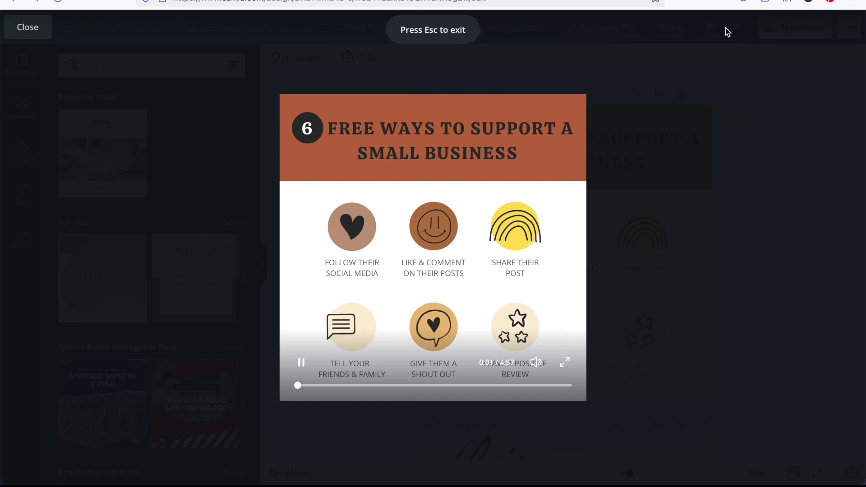
key("Escape")
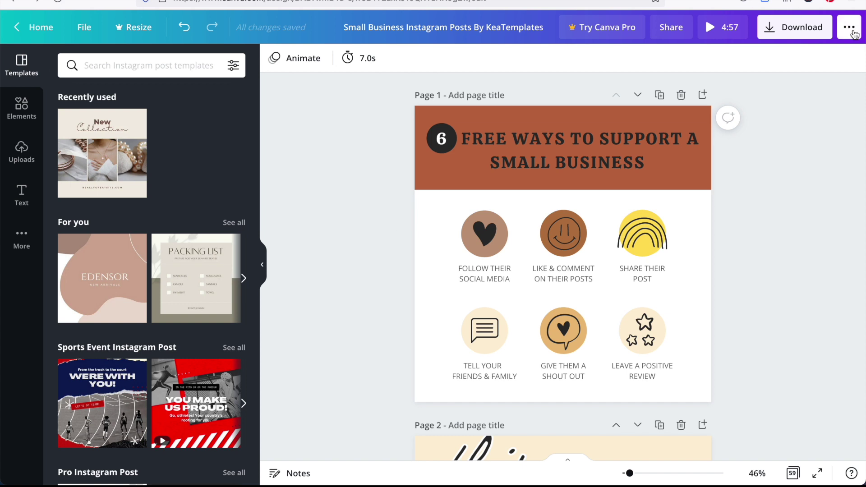
- Download only page 1 of the design as an MP4 Video
left_click(798, 32)
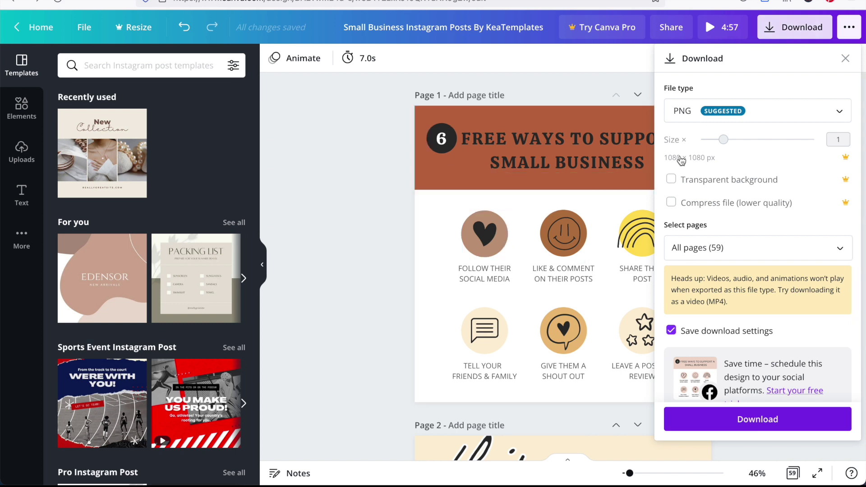
left_click(719, 118)
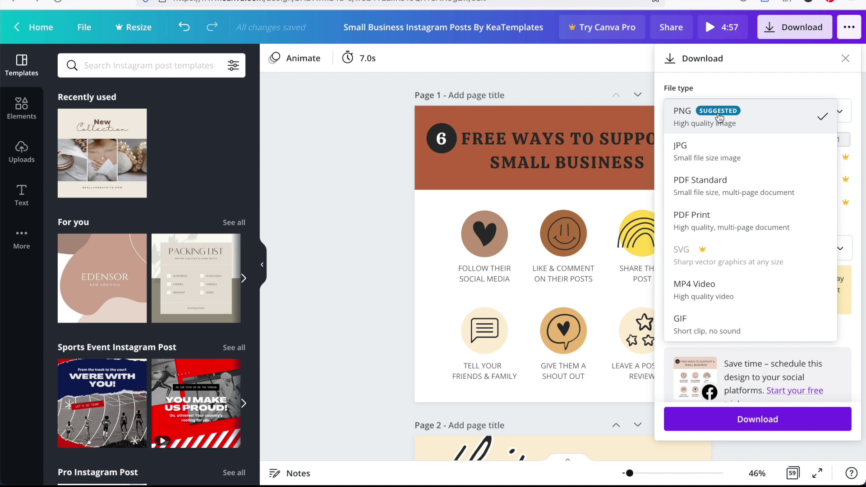
left_click(762, 292)
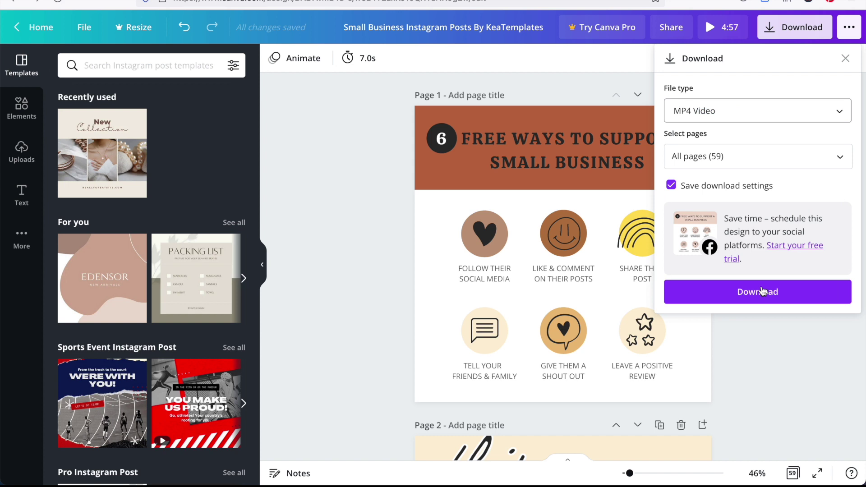
left_click(761, 158)
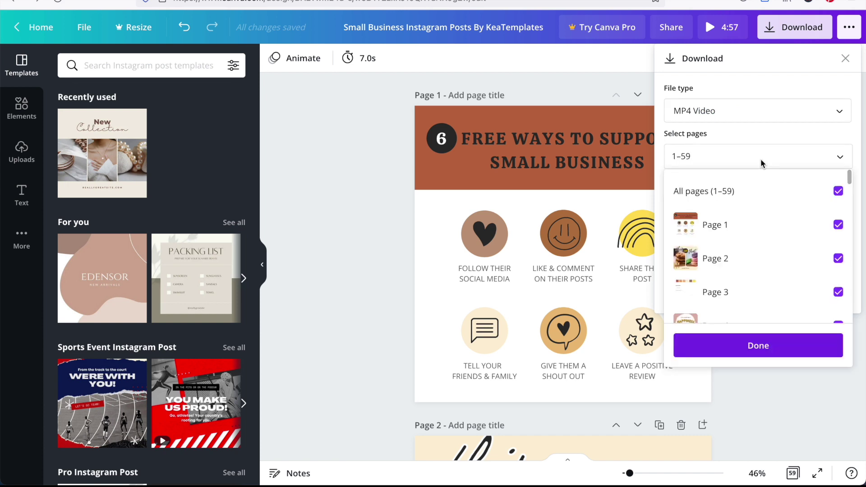
key("BackSpace")
key("BackSpace")
key("BackSpace")
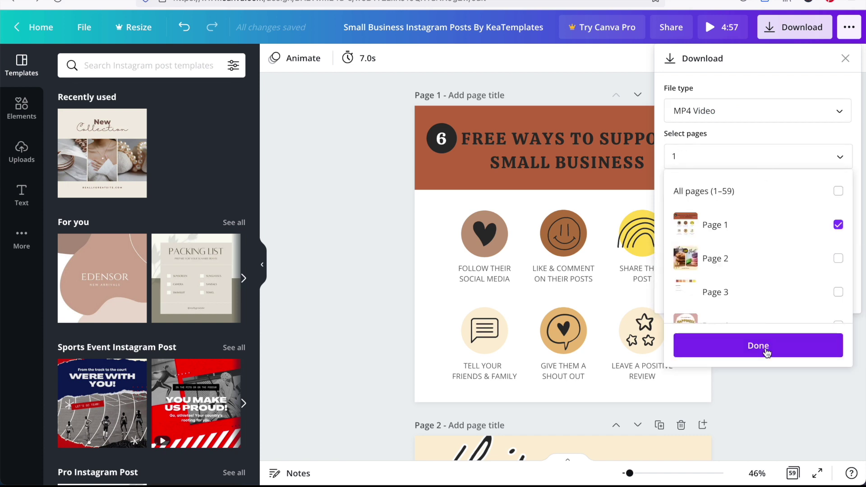
left_click(766, 350)
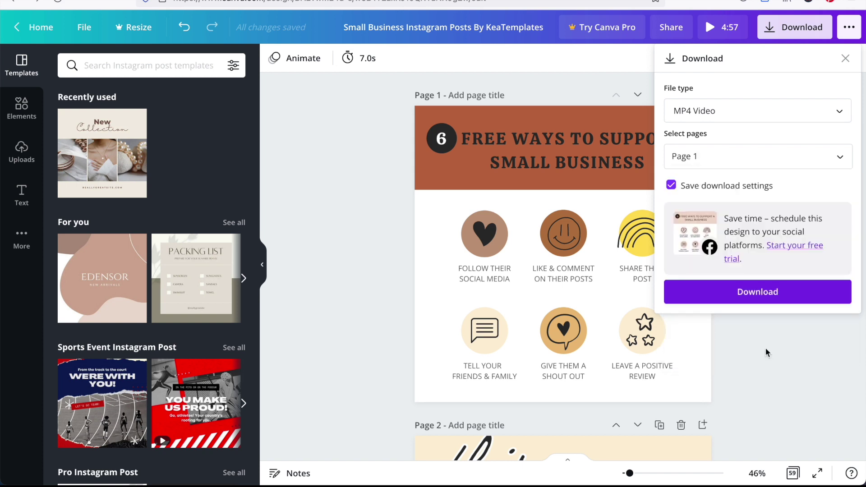
left_click(763, 293)
- Download pages 2–59 of the design as JPG images, leaving out page 1
left_click(805, 30)
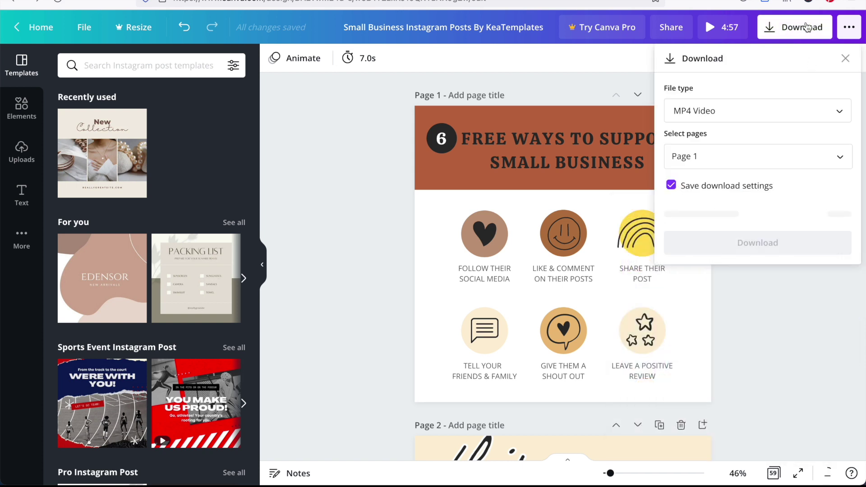
left_click(751, 111)
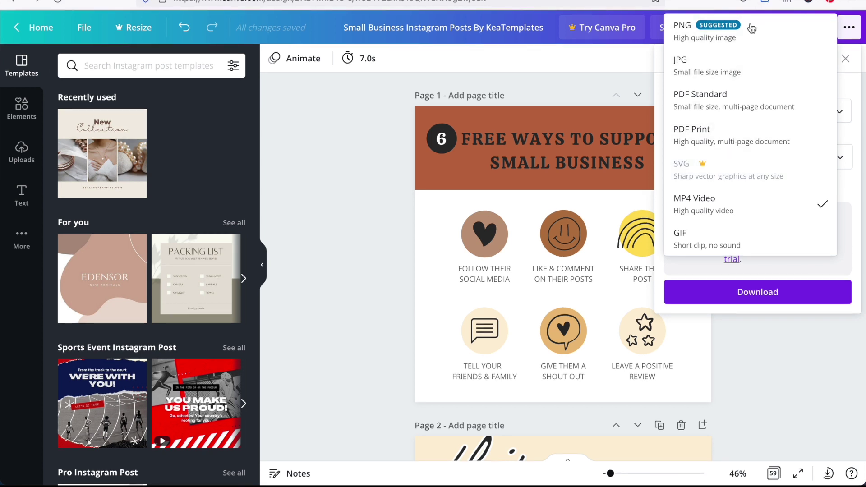
left_click(741, 67)
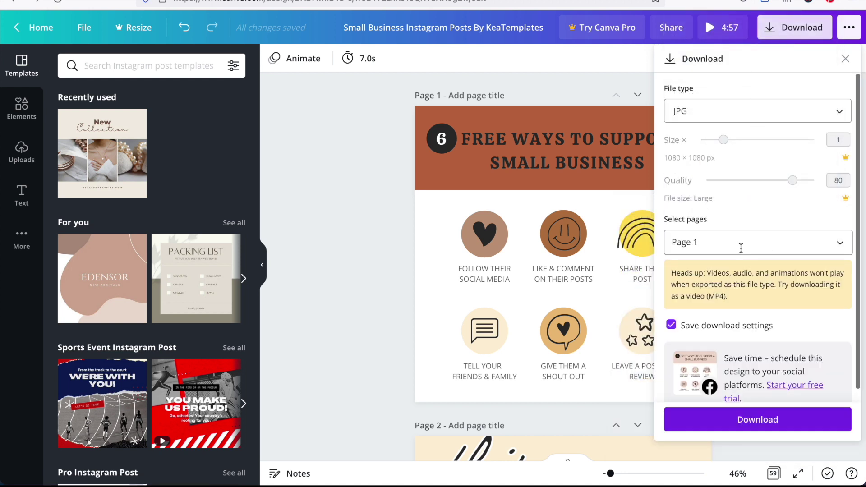
left_click(741, 248)
left_click(839, 277)
left_click(838, 311)
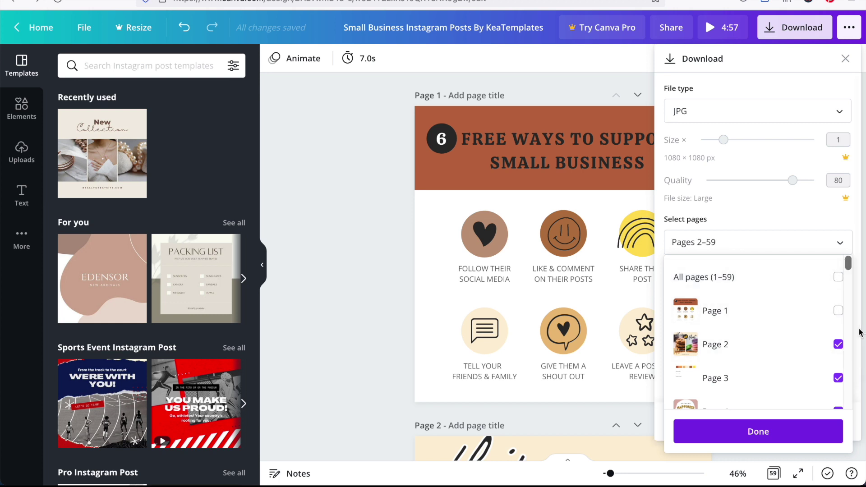
scroll(778, 343, "down", 4)
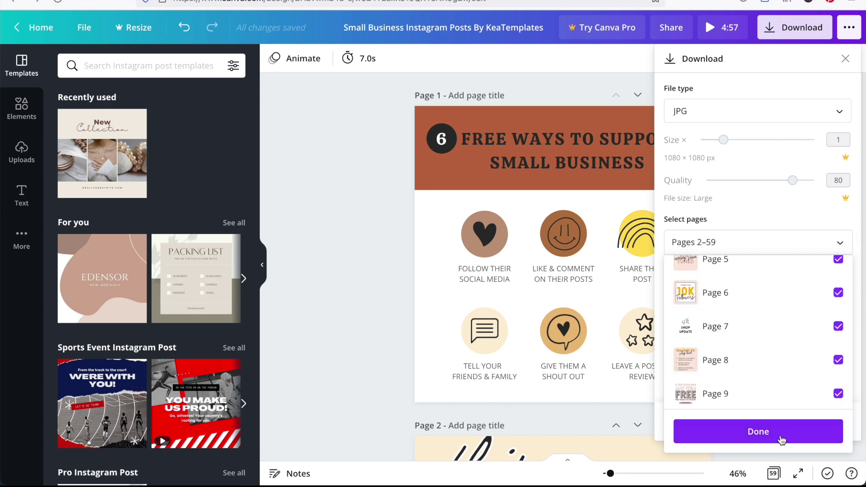
left_click(779, 435)
left_click(785, 421)
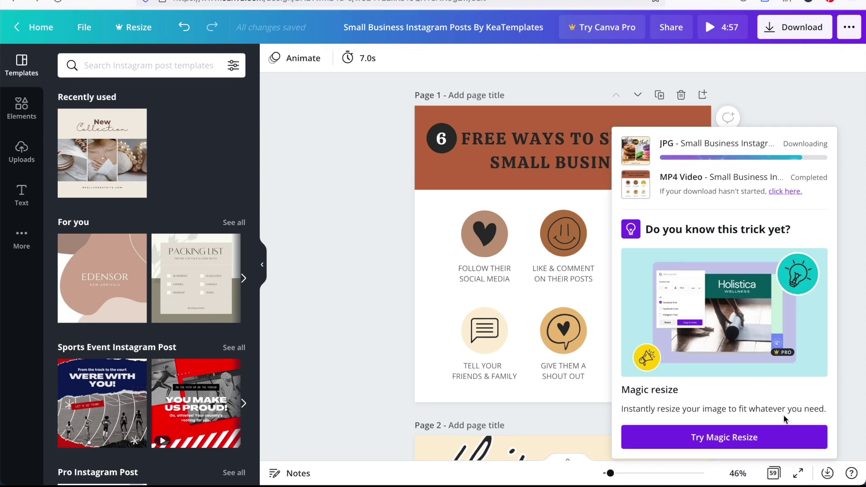
- Change the large "10K" text on the page 6 thank-you post to "1K"
scroll(697, 383, "down", 15)
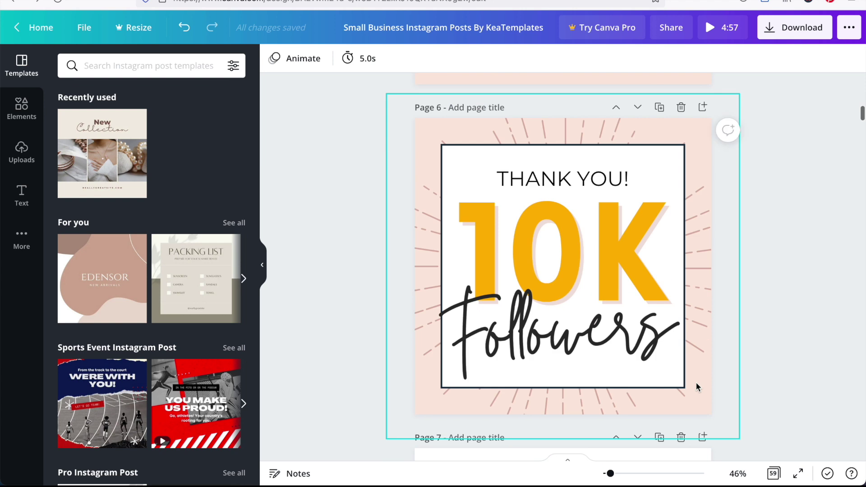
scroll(767, 252, "up", 2)
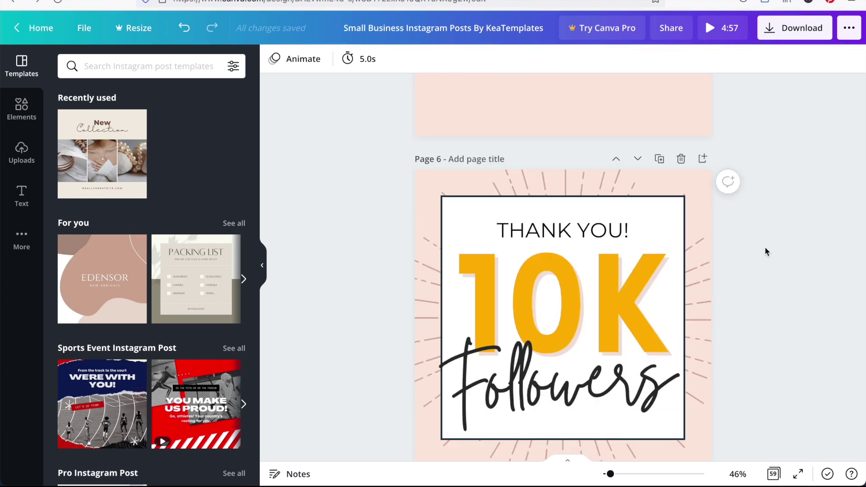
left_click(586, 301)
left_click(585, 301)
key("BackSpace")
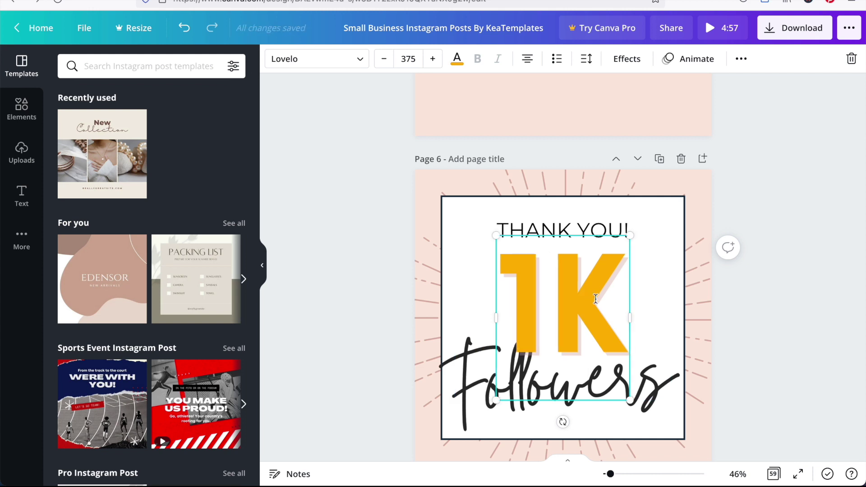
left_click(769, 283)
scroll(769, 283, "down", 2)
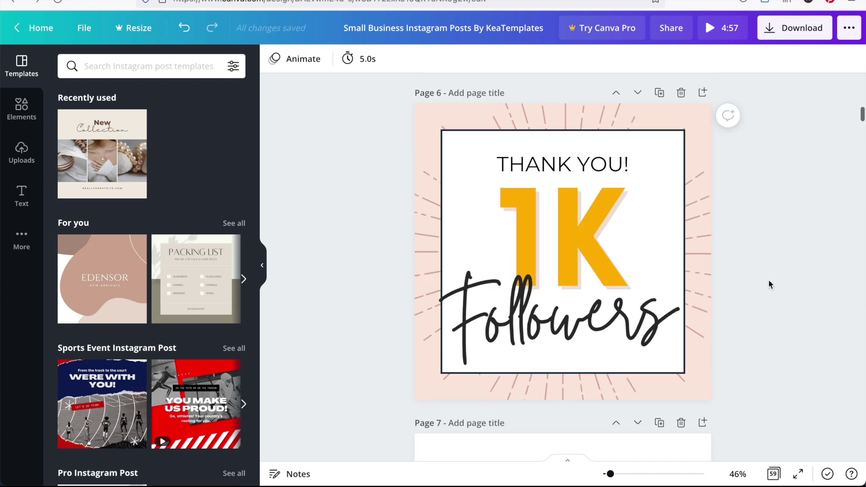